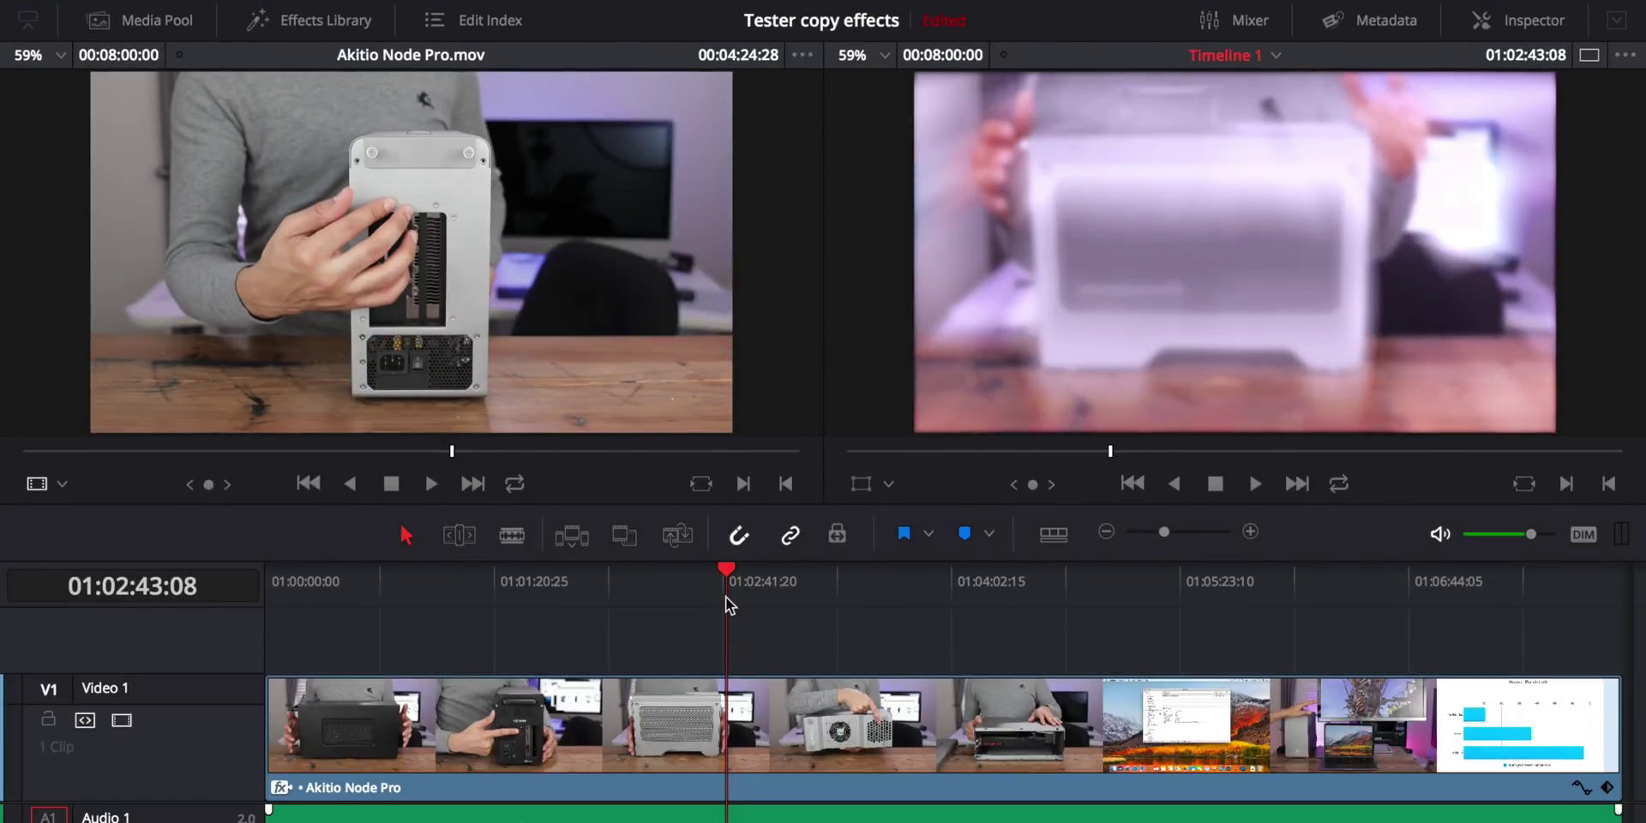
# Play Timeline 1, stop at 01:03:04:18, and switch to the Deliver page
pyautogui.press('space')
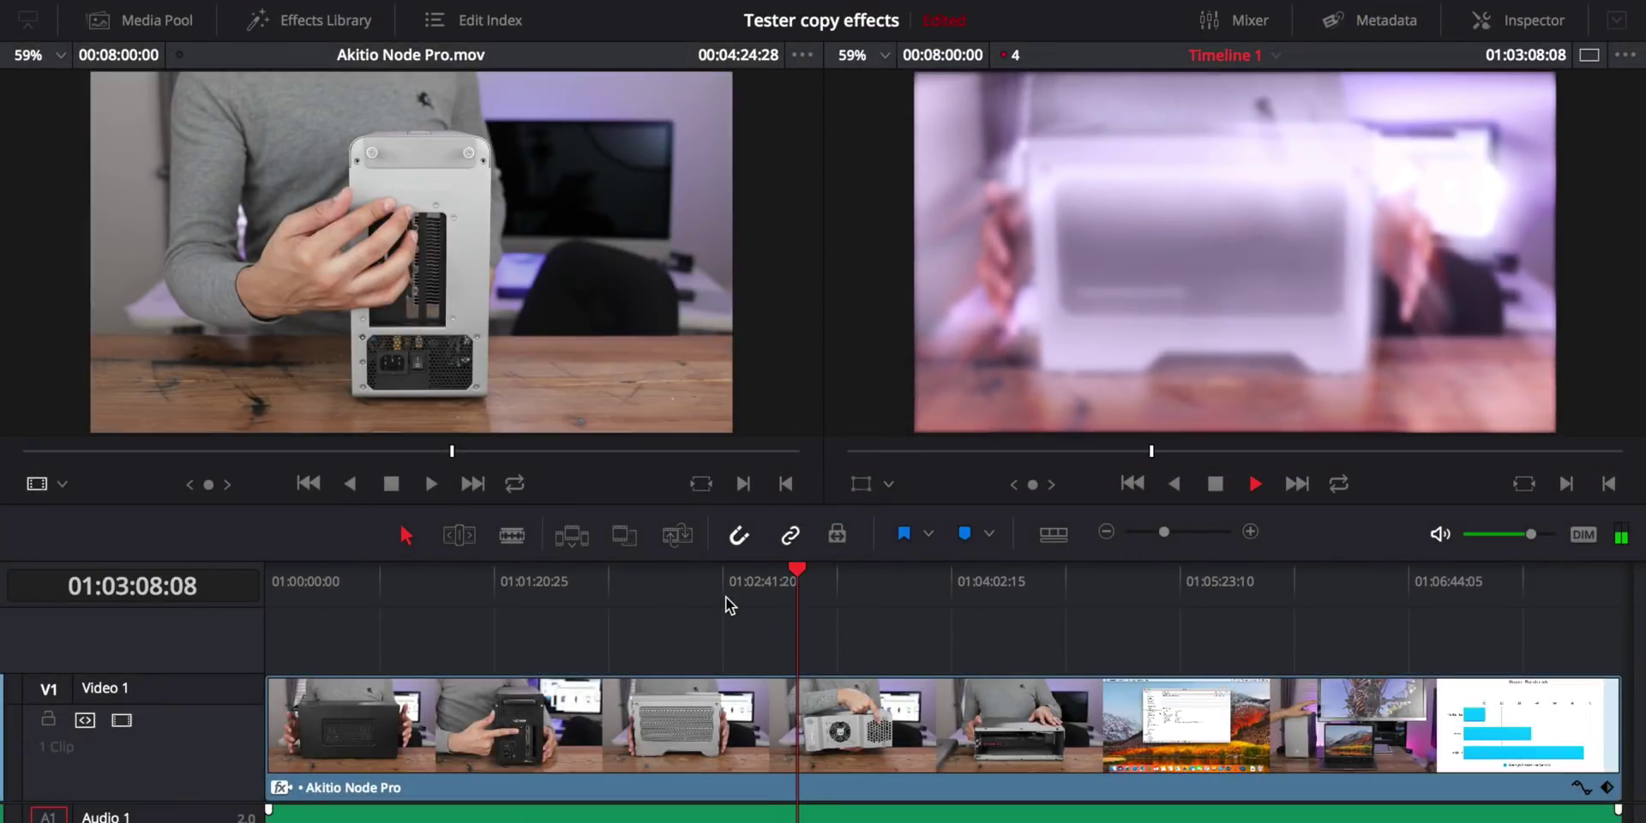
pyautogui.press('space')
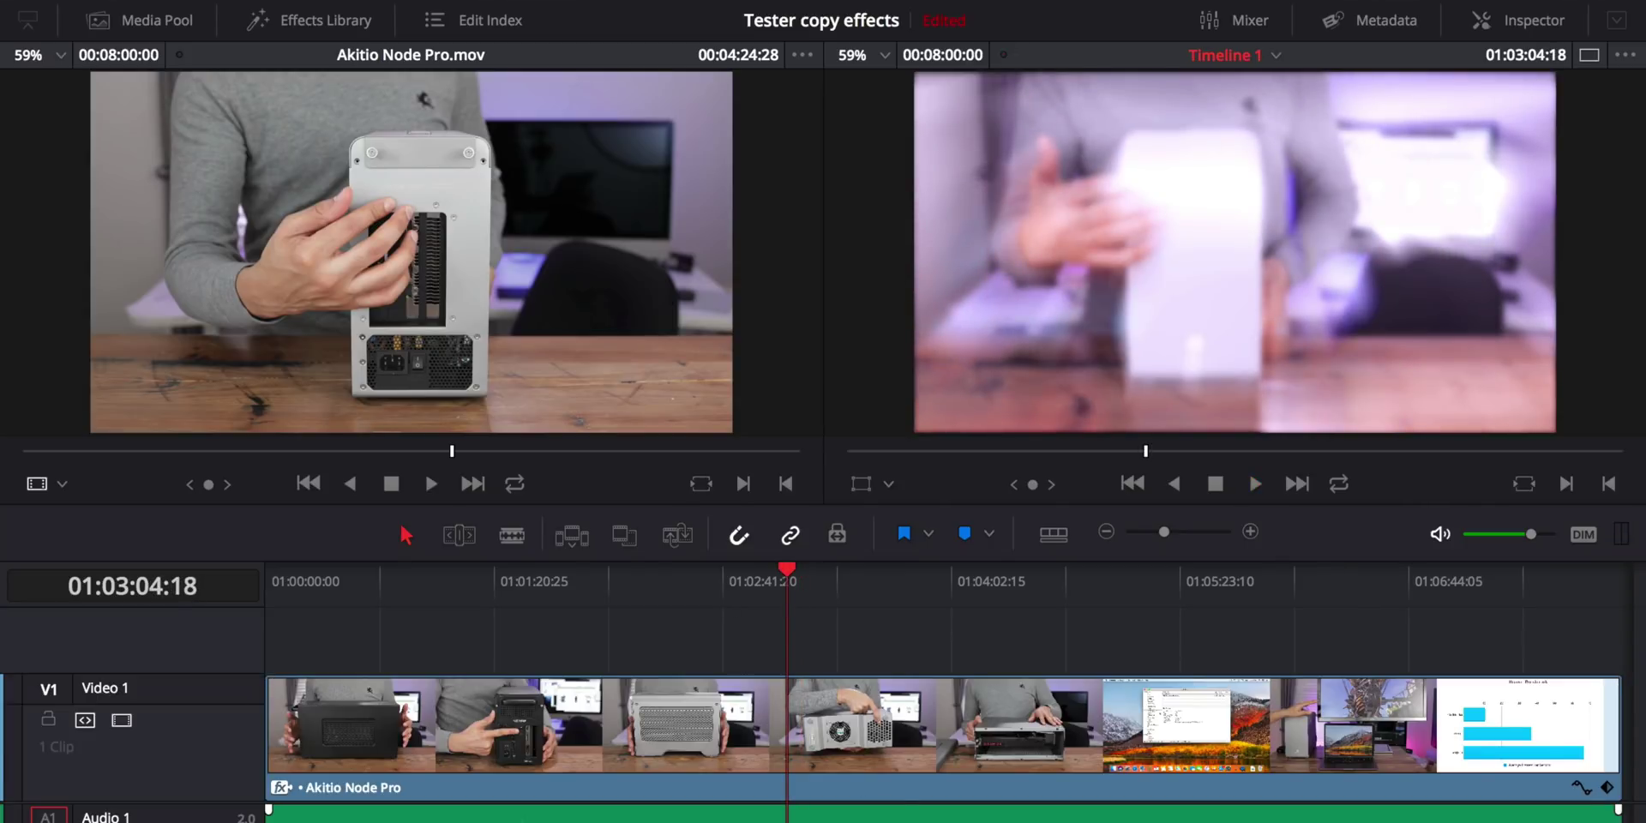
pyautogui.hotkey('shift', '8')
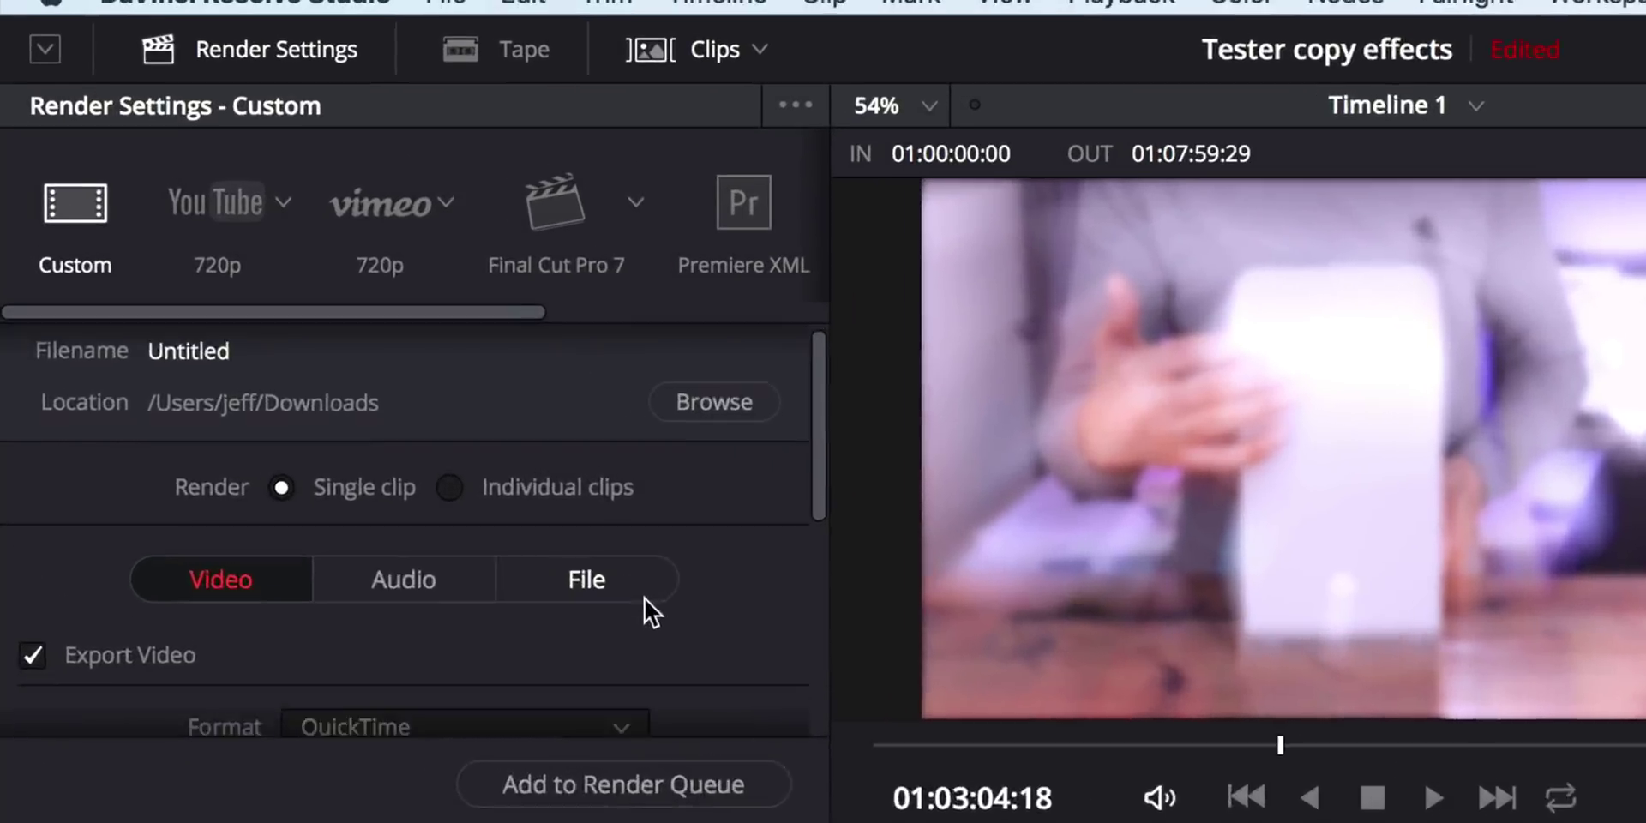
# Review the ProRes 422 HQ 1920x1080 30 fps settings and re-render the finished Job 1
pyautogui.scroll(-5, 645, 599)
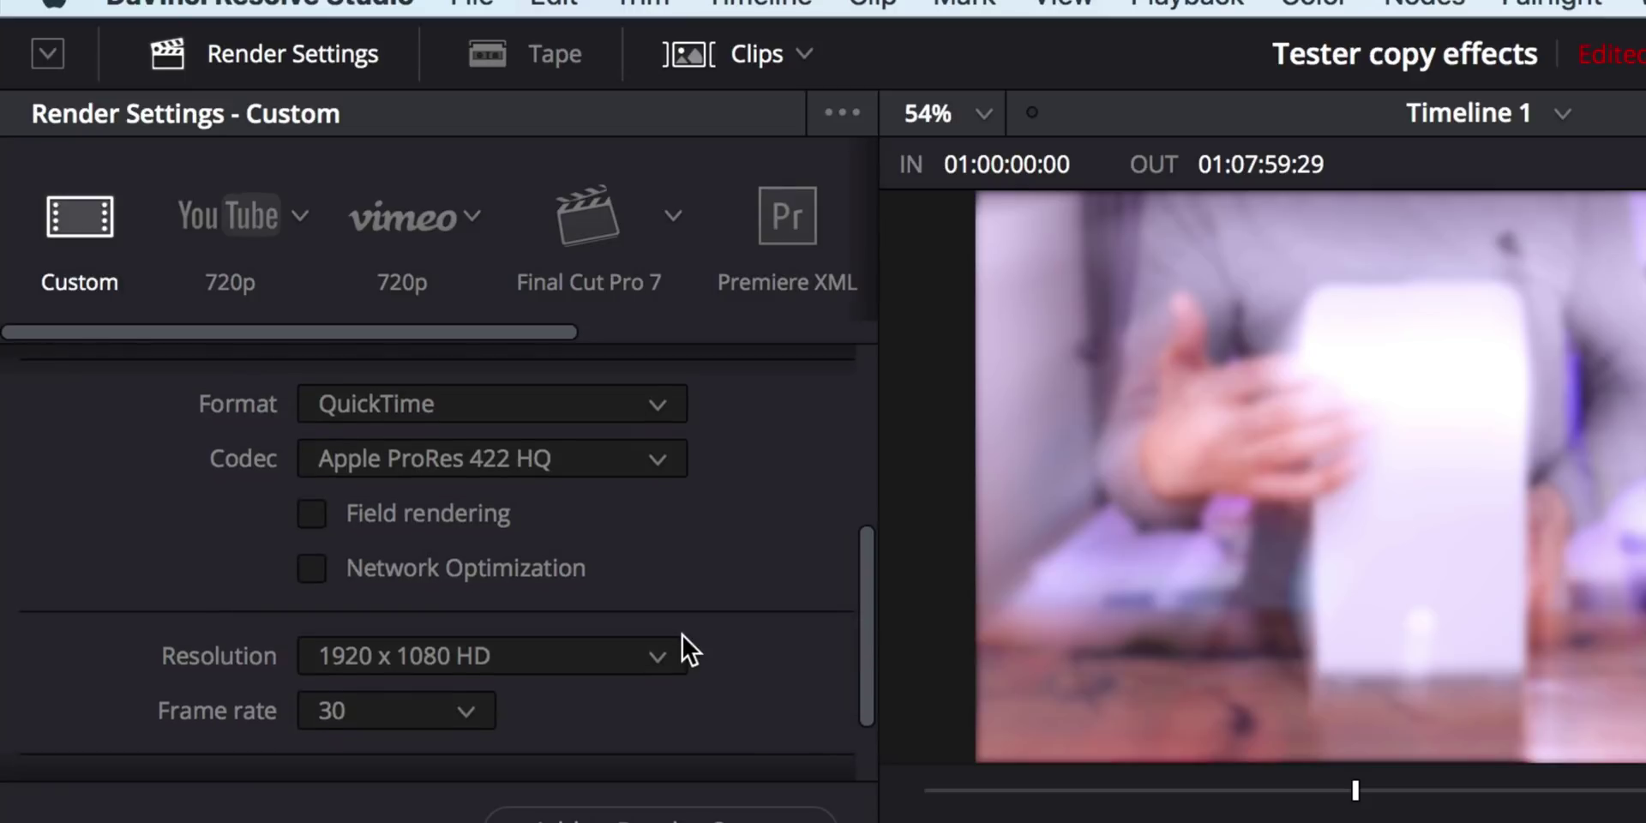
pyautogui.scroll(2, 682, 636)
pyautogui.scroll(3, 683, 635)
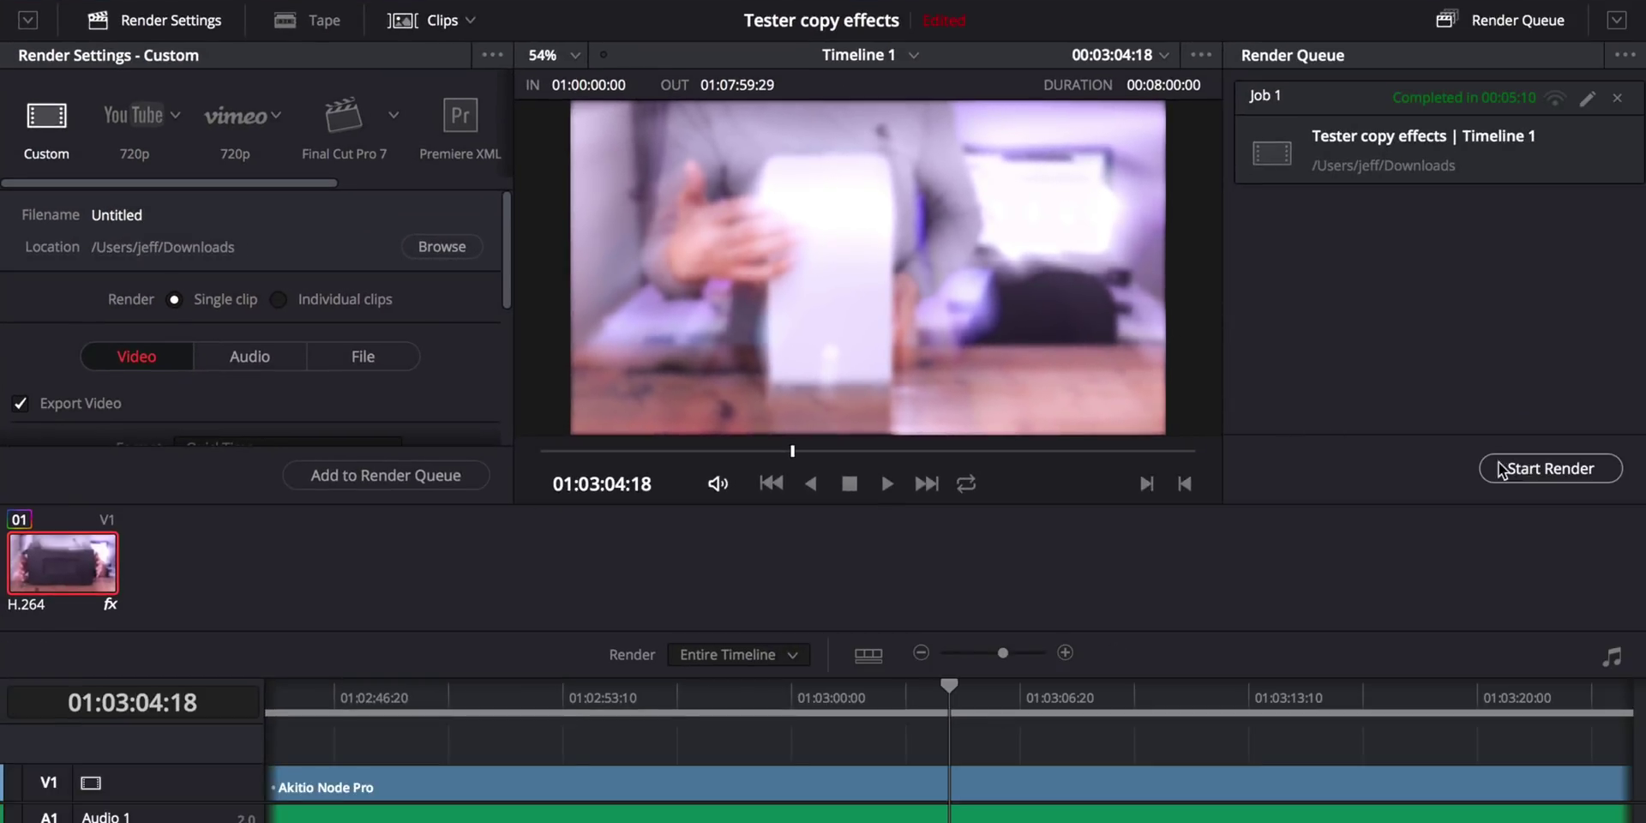
pyautogui.click(1525, 472)
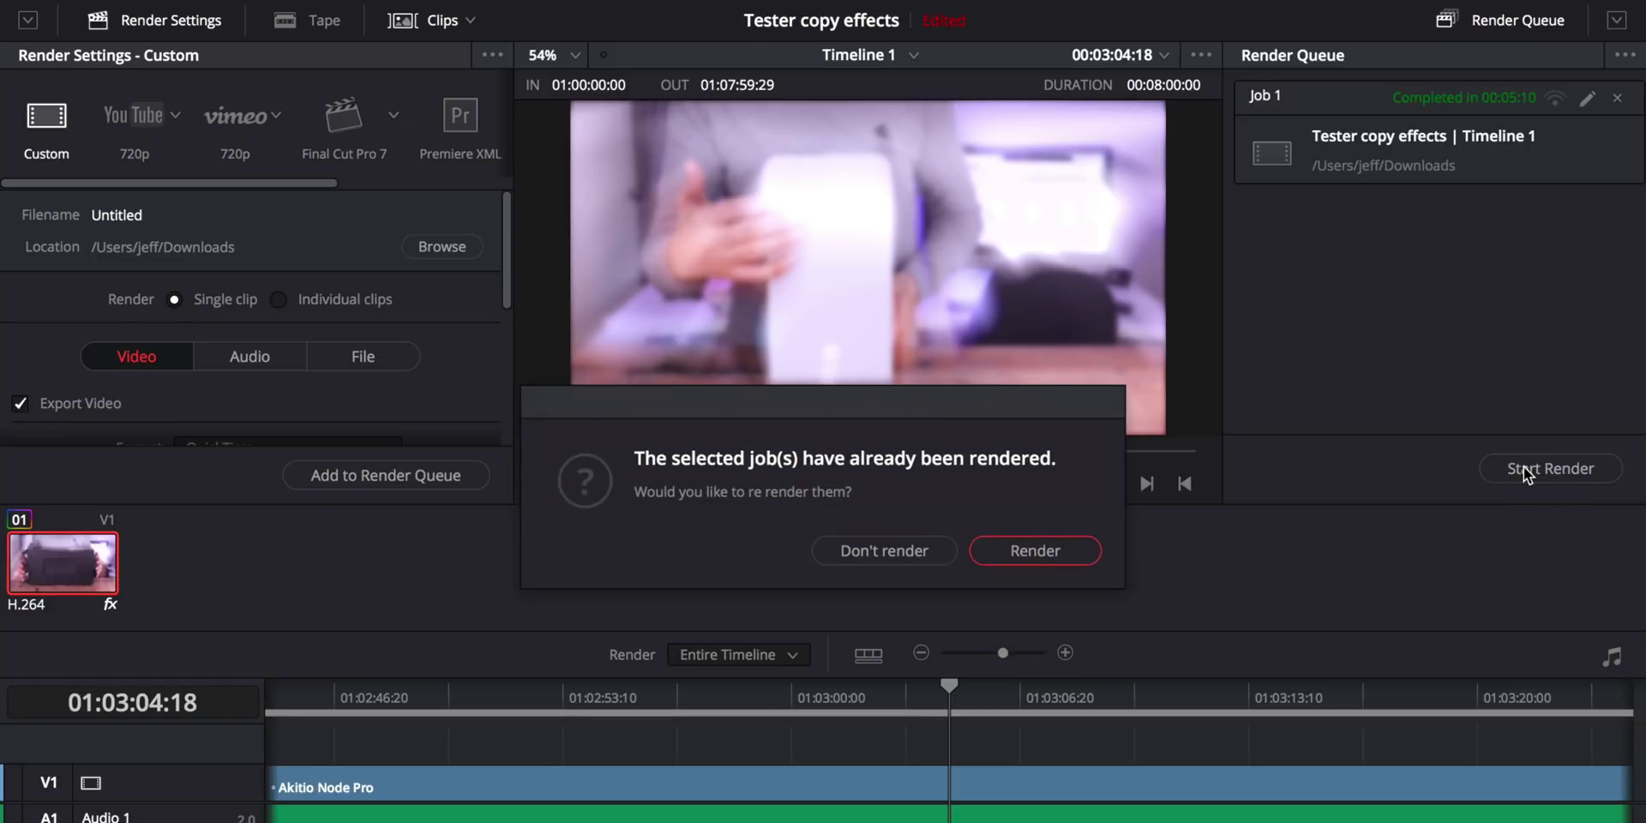
pyautogui.click(1033, 549)
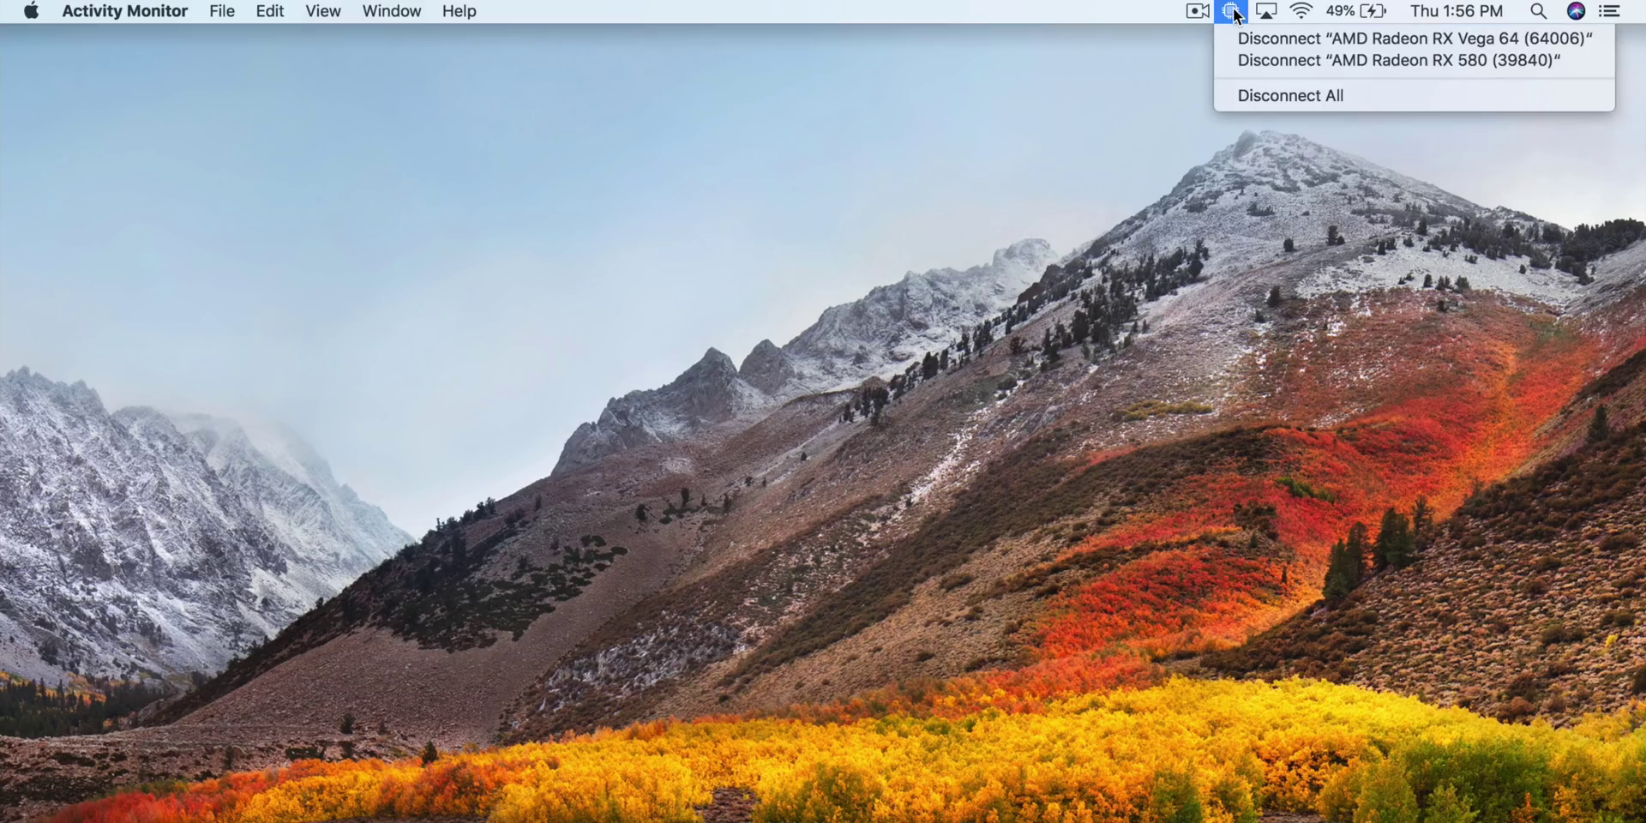
# Disconnect the RX 580 eGPU, open the GPU History graphs, and close the process list
pyautogui.click(1255, 61)
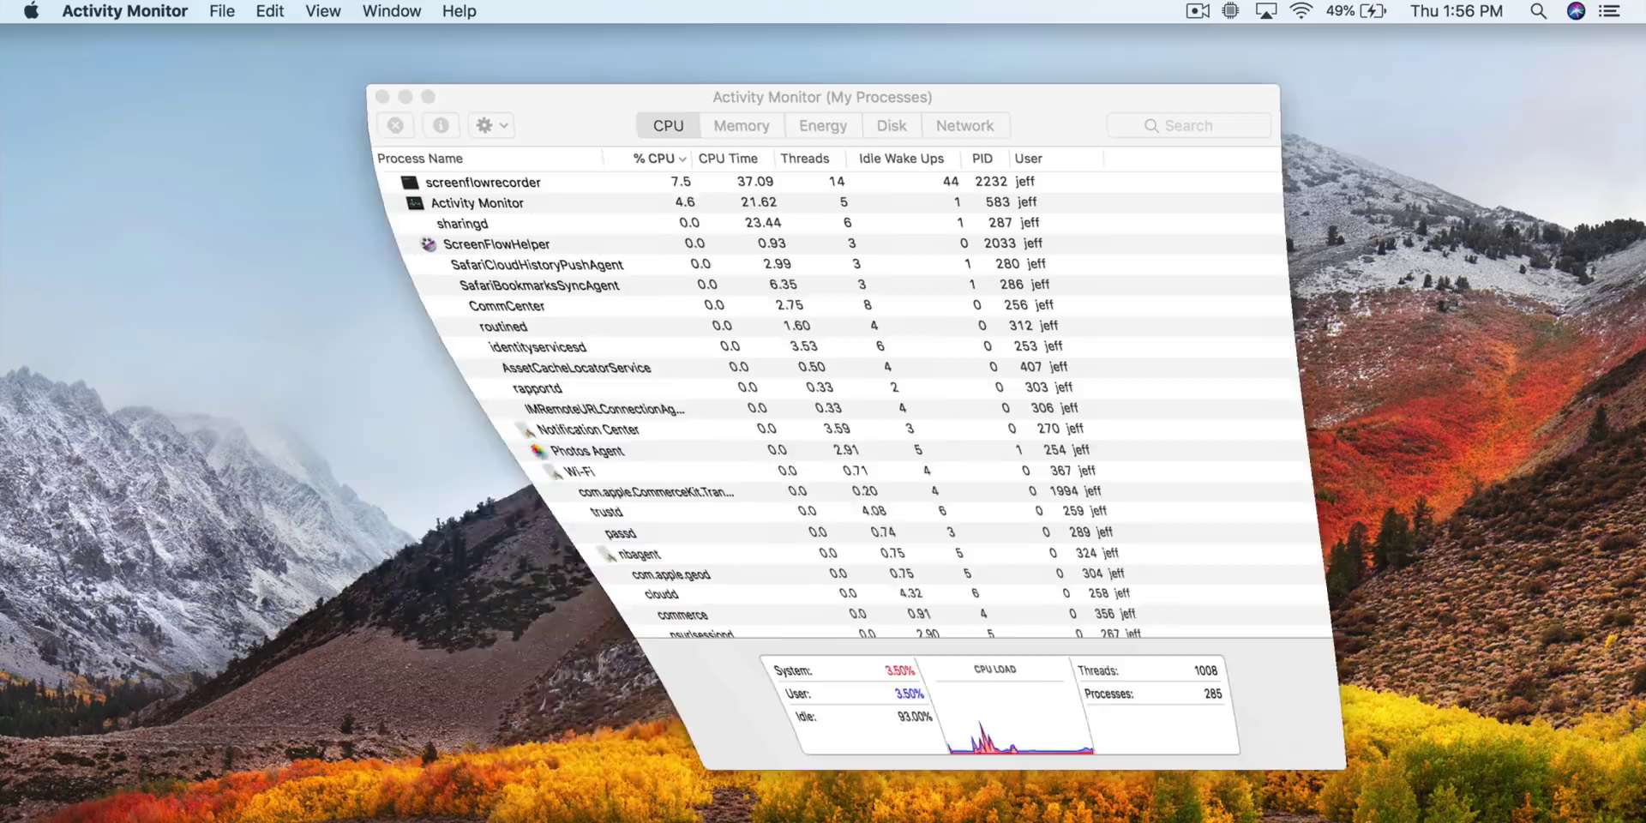
pyautogui.click(403, 12)
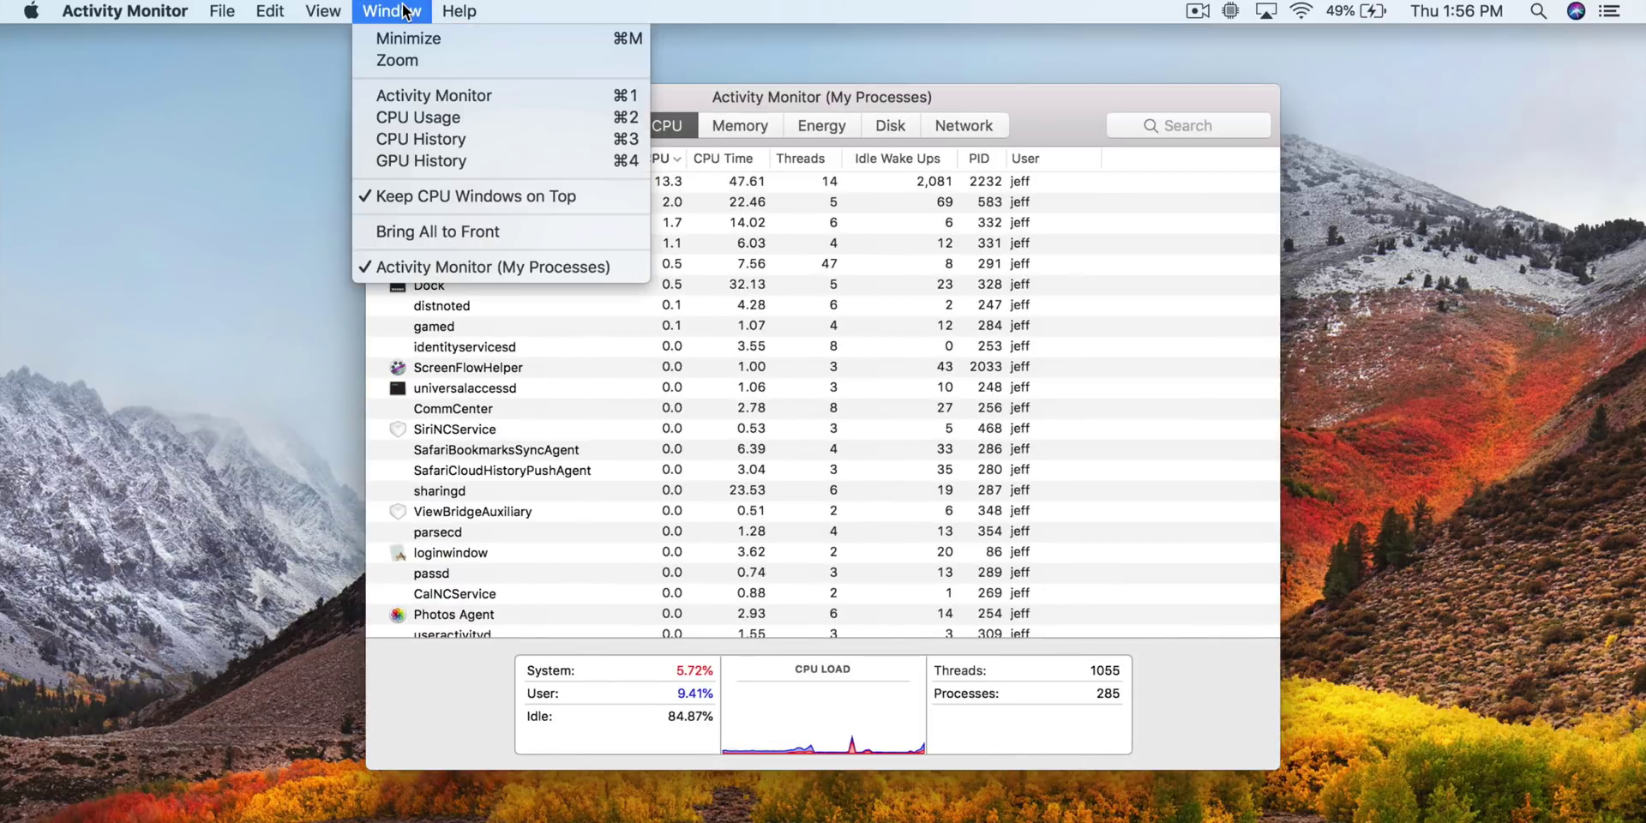
pyautogui.click(440, 160)
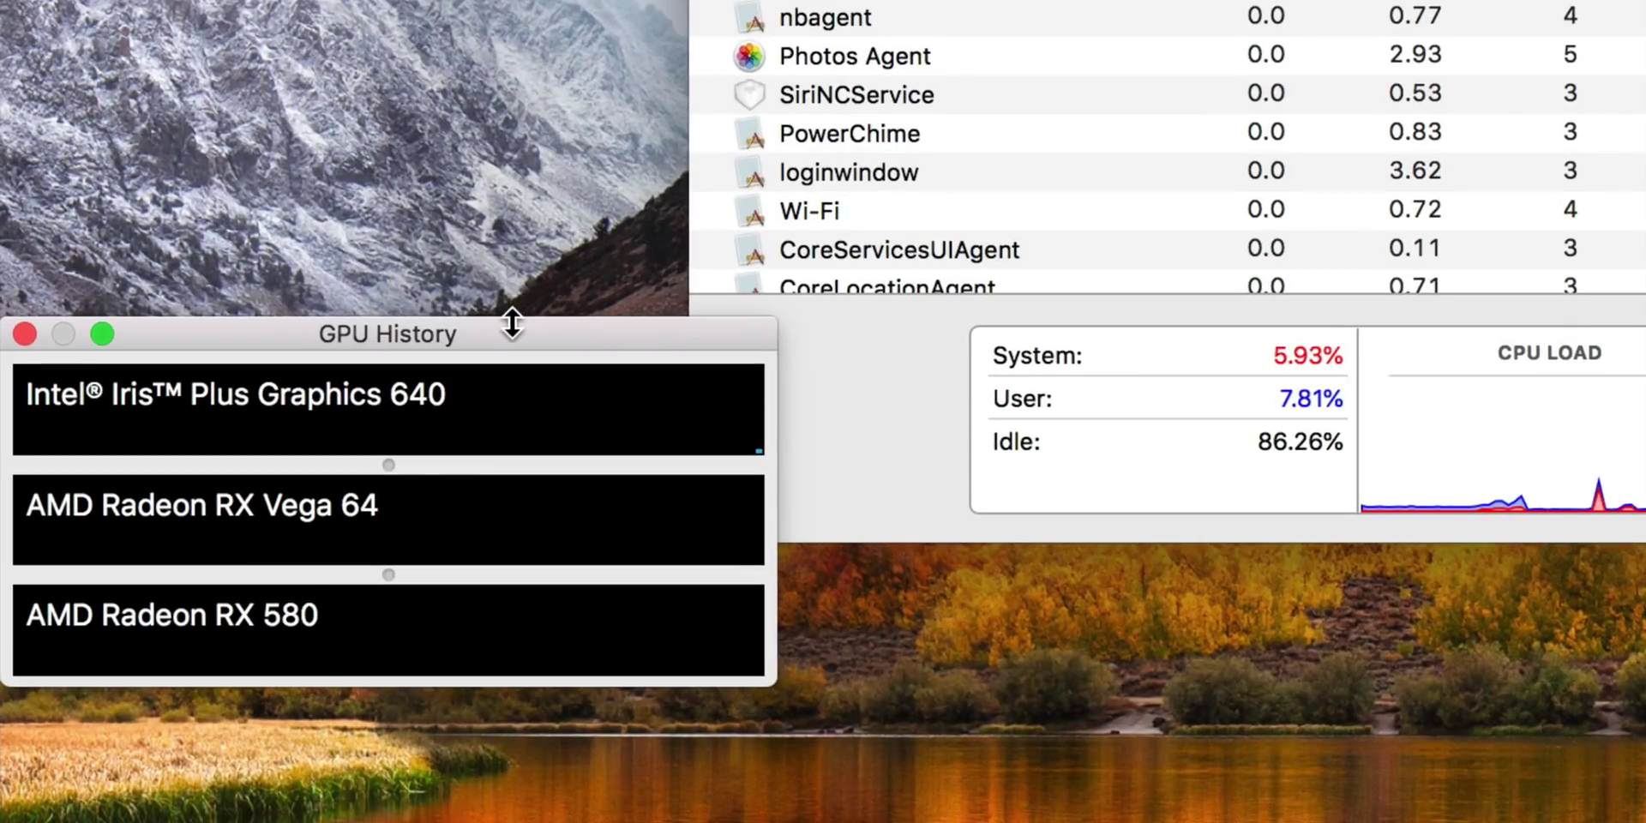
pyautogui.moveTo(516, 333); pyautogui.dragTo(533, 323)
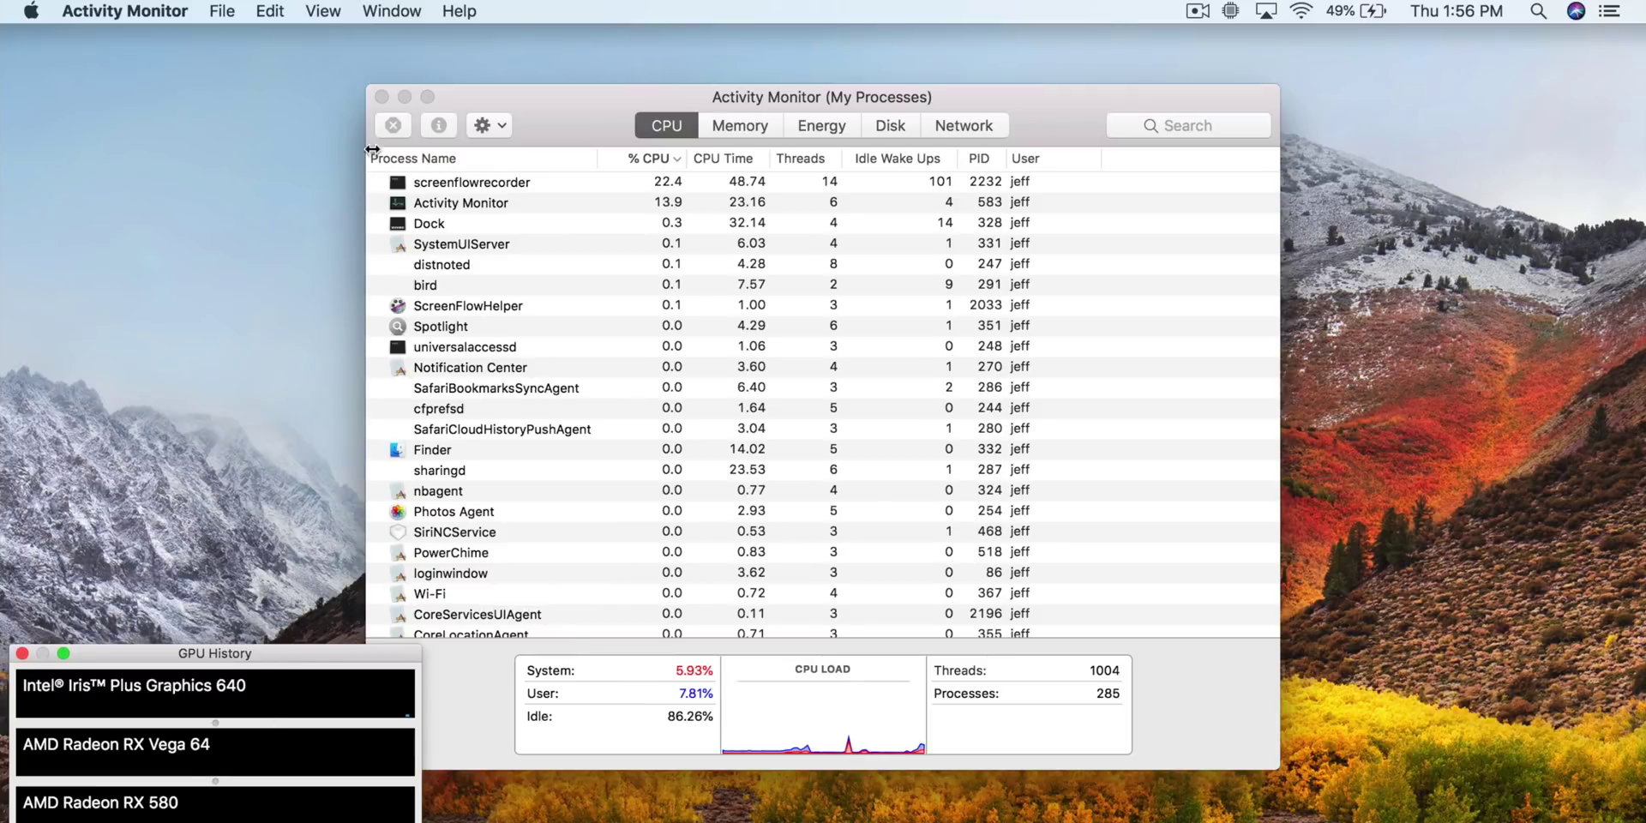
pyautogui.click(381, 96)
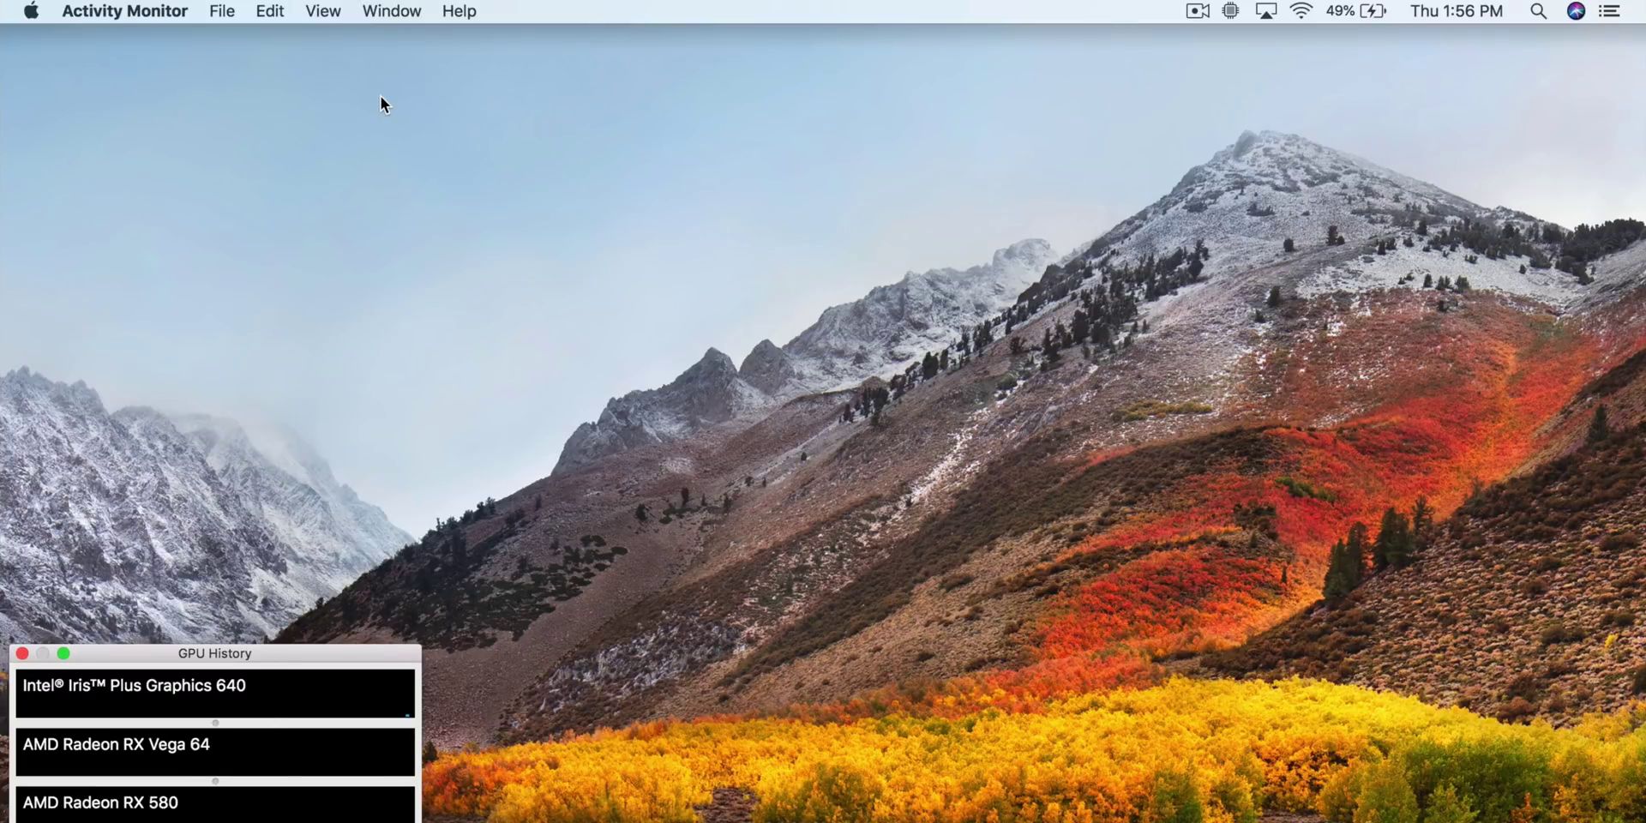
# Relaunch DaVinci Resolve Studio from Launchpad and open the Tester copy effects project
pyautogui.press('F4')
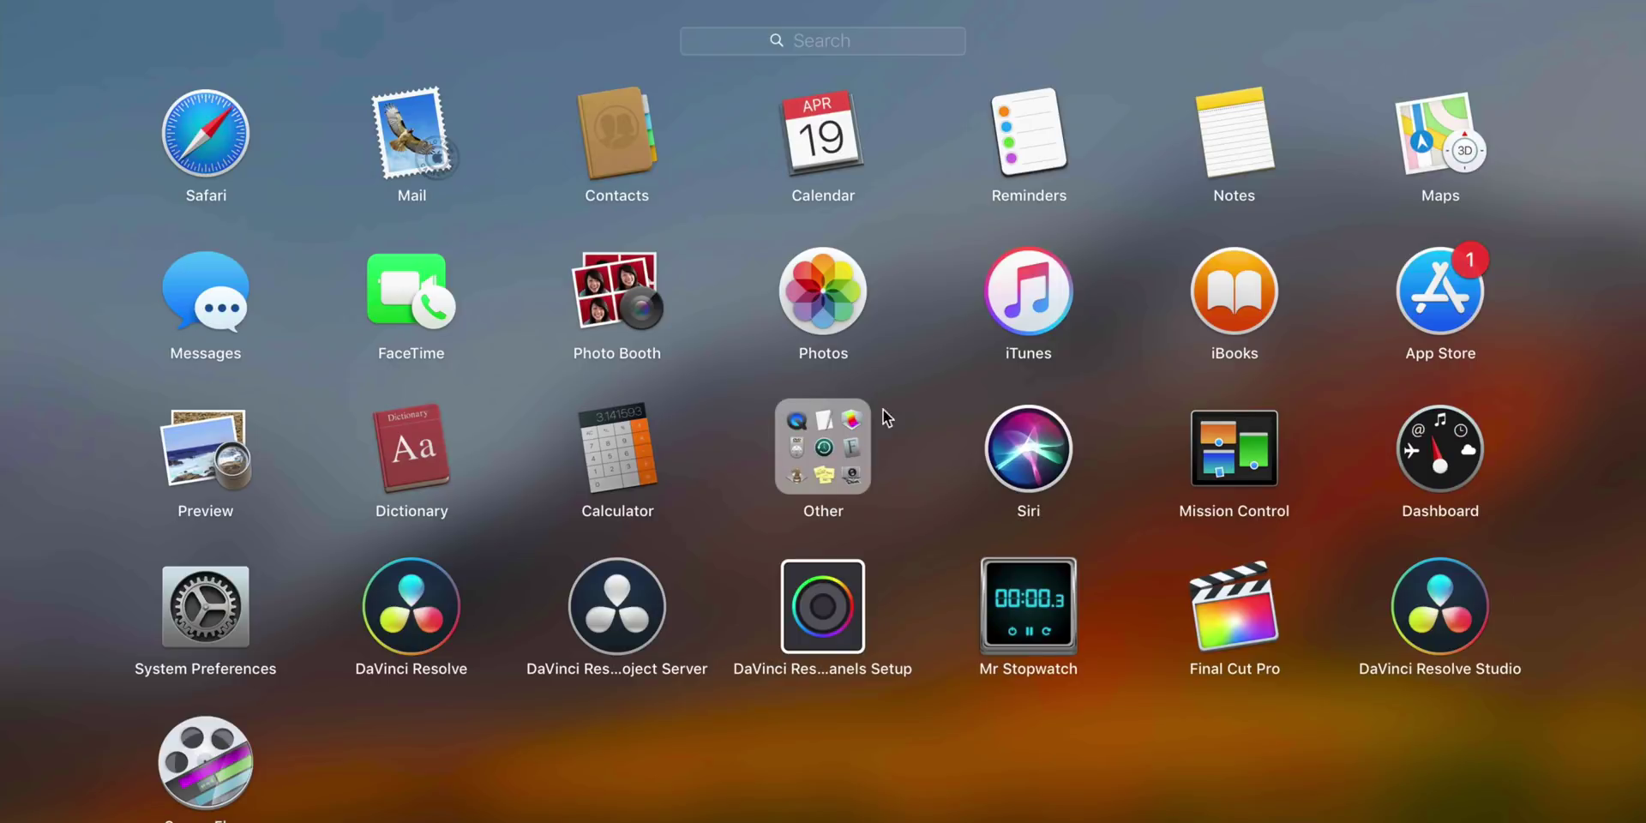
pyautogui.click(1427, 597)
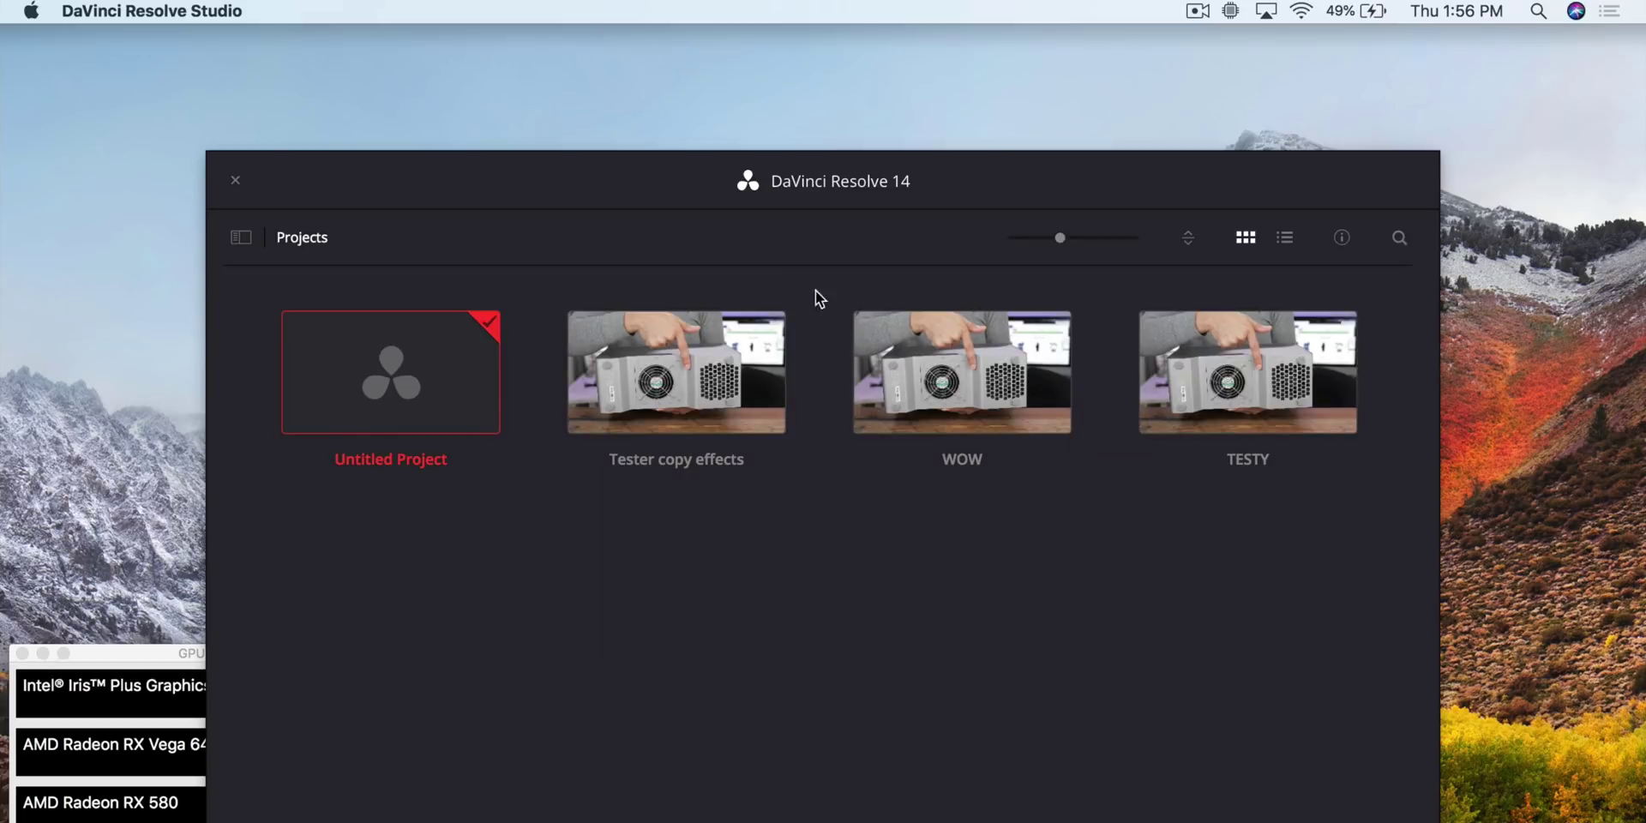
pyautogui.doubleClick(653, 375)
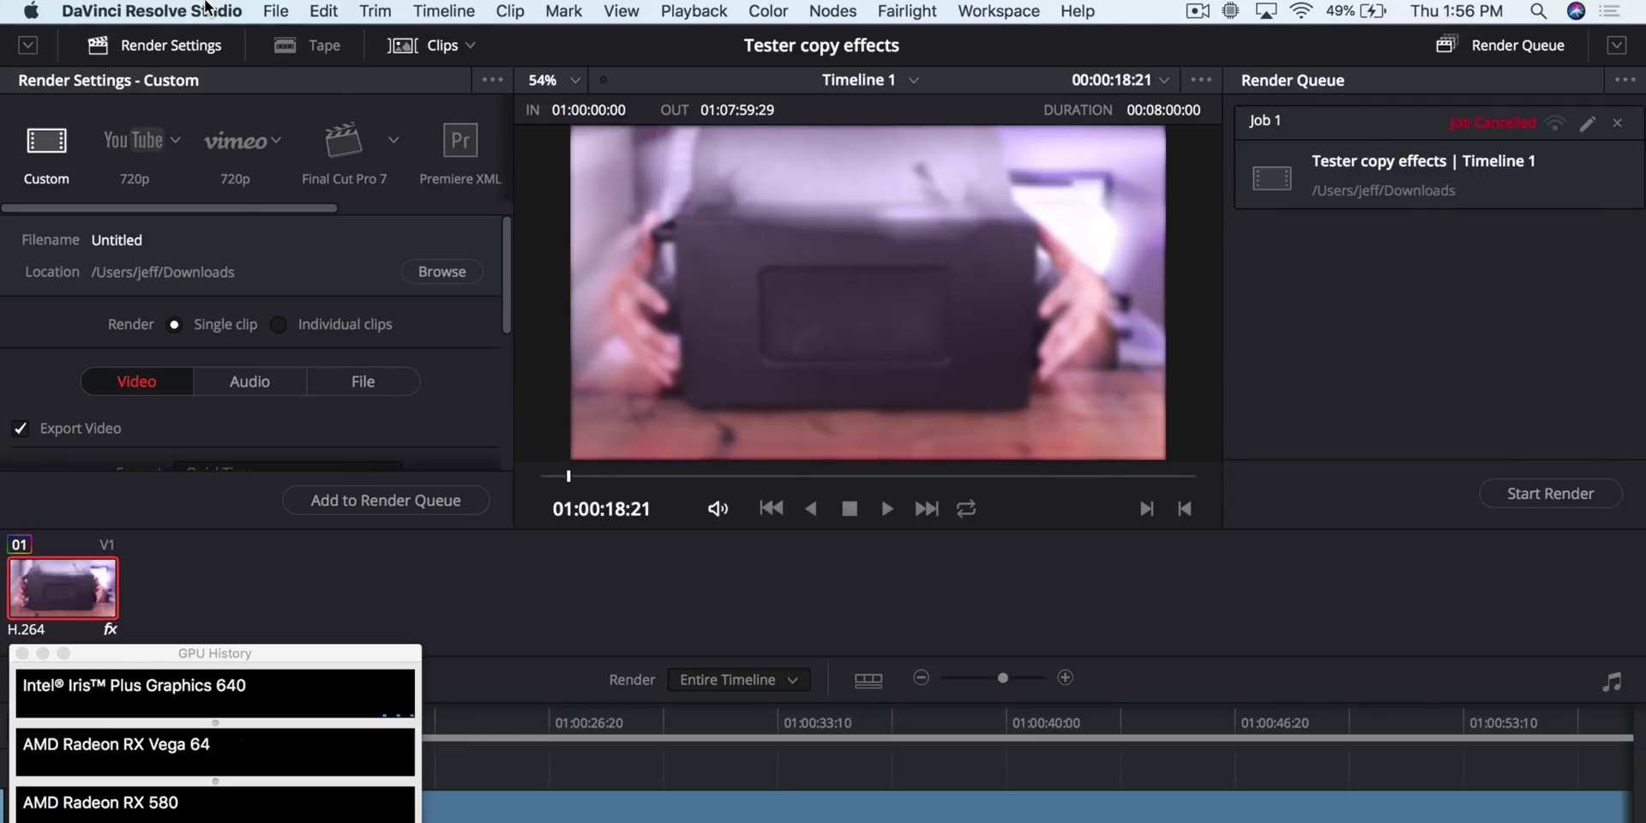
pyautogui.click(206, 10)
# Keep OpenCL and Manual GPU selection, enable the RX 580 compute engine, and save preferences
pyautogui.click(191, 73)
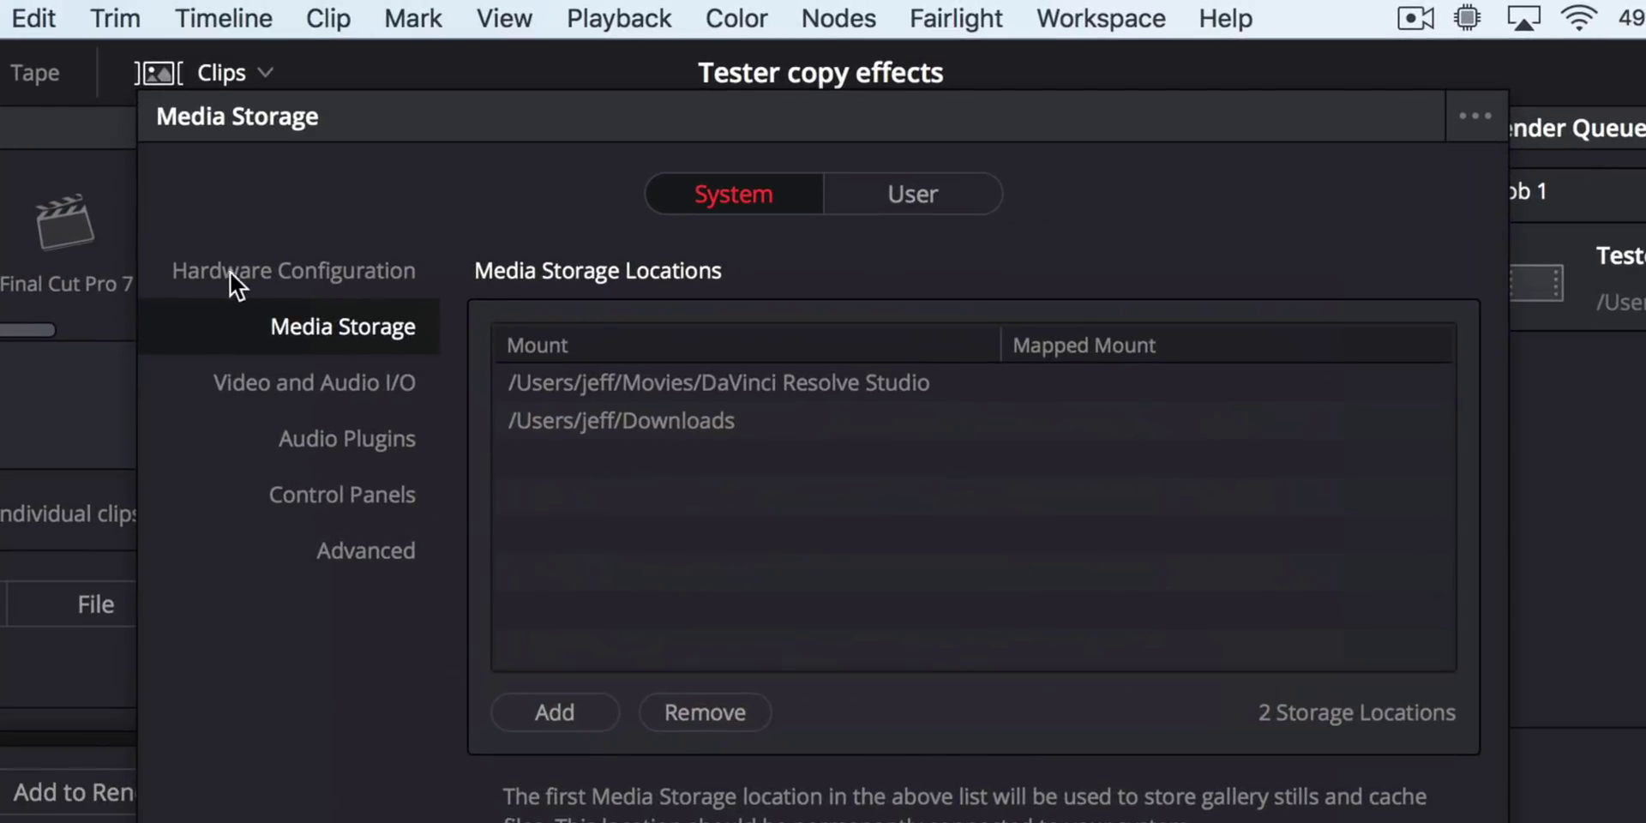
pyautogui.click(240, 273)
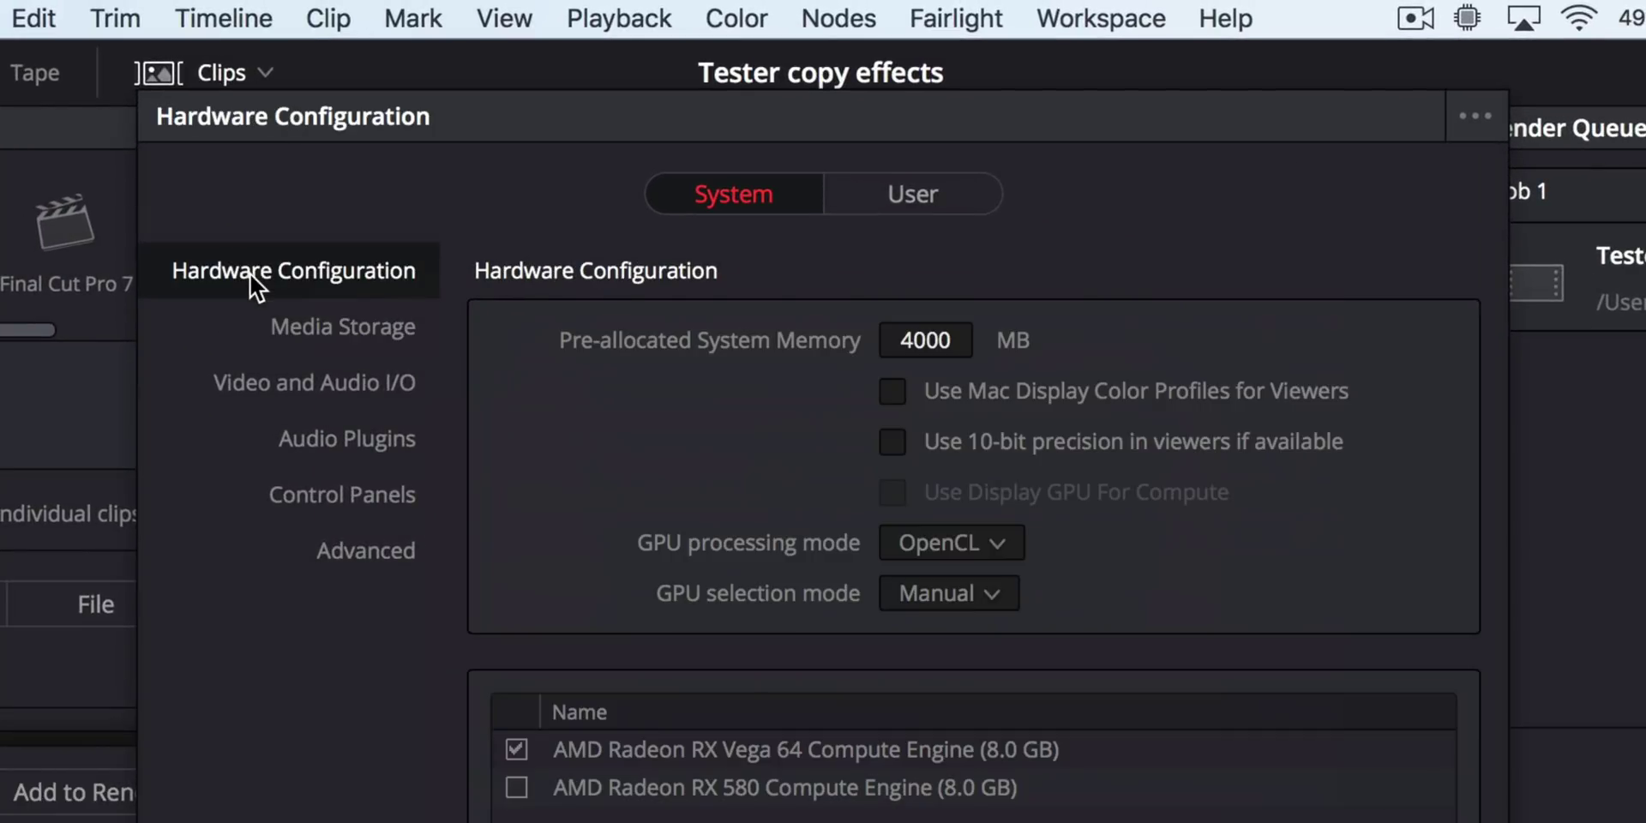
pyautogui.click(936, 549)
pyautogui.click(937, 549)
pyautogui.click(955, 595)
pyautogui.click(954, 595)
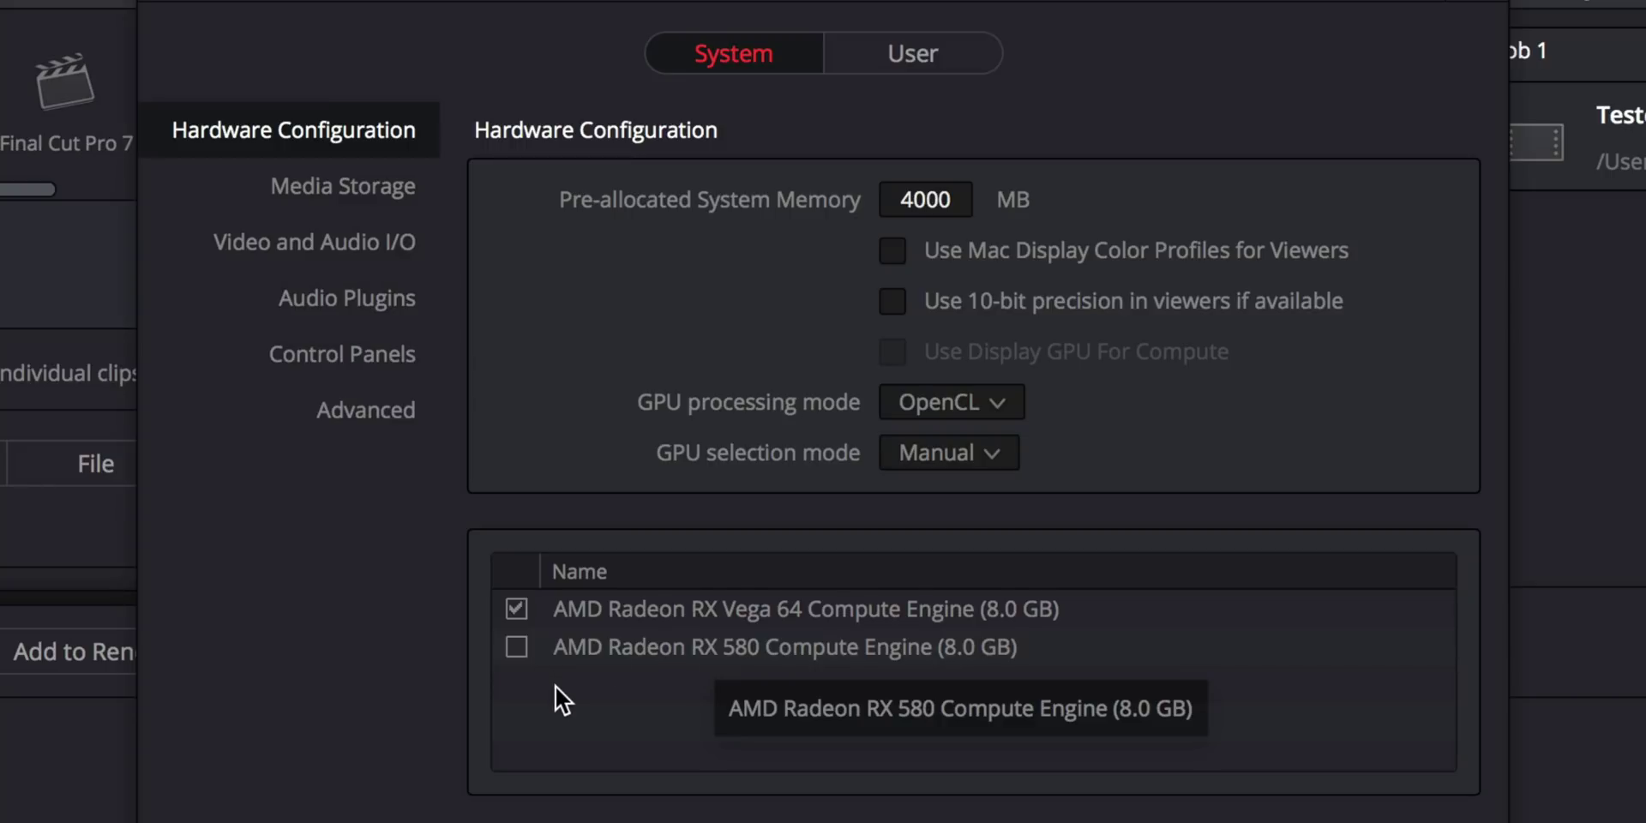
pyautogui.click(517, 648)
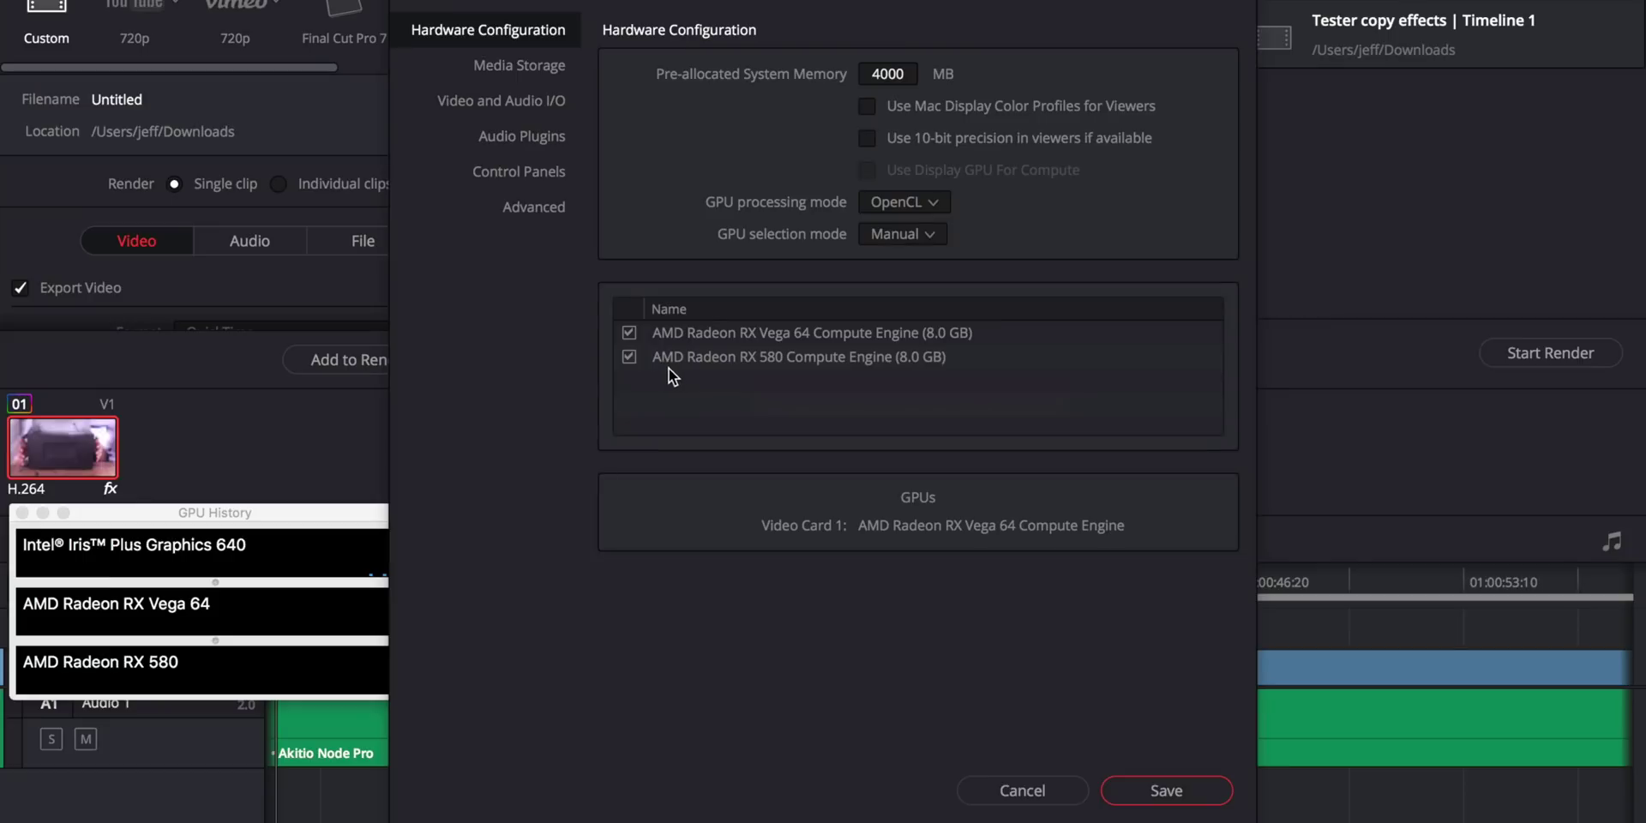
pyautogui.click(1165, 793)
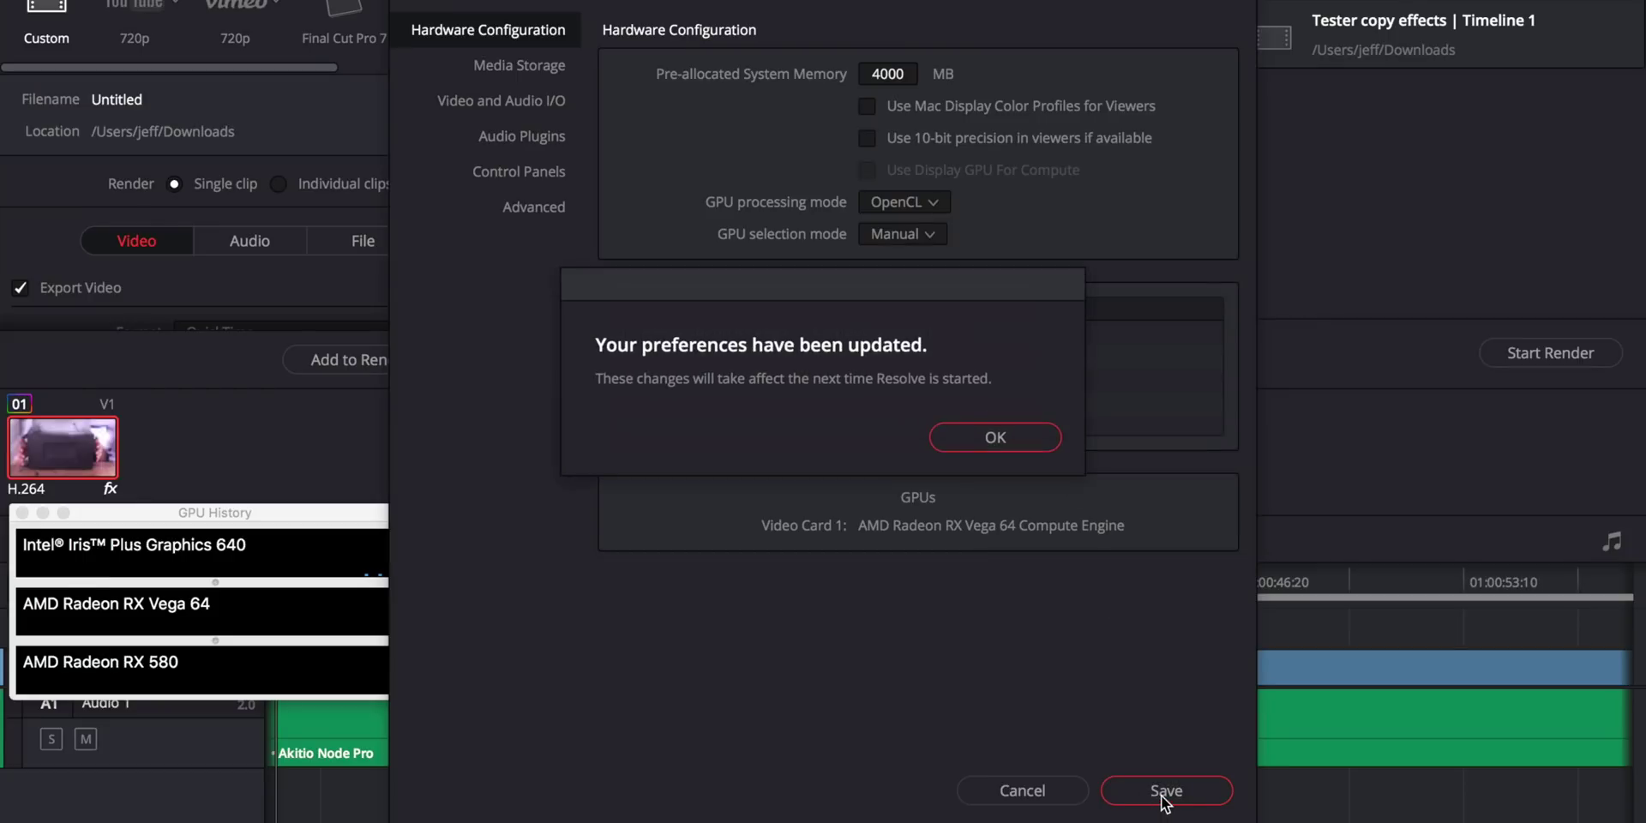
pyautogui.click(1020, 438)
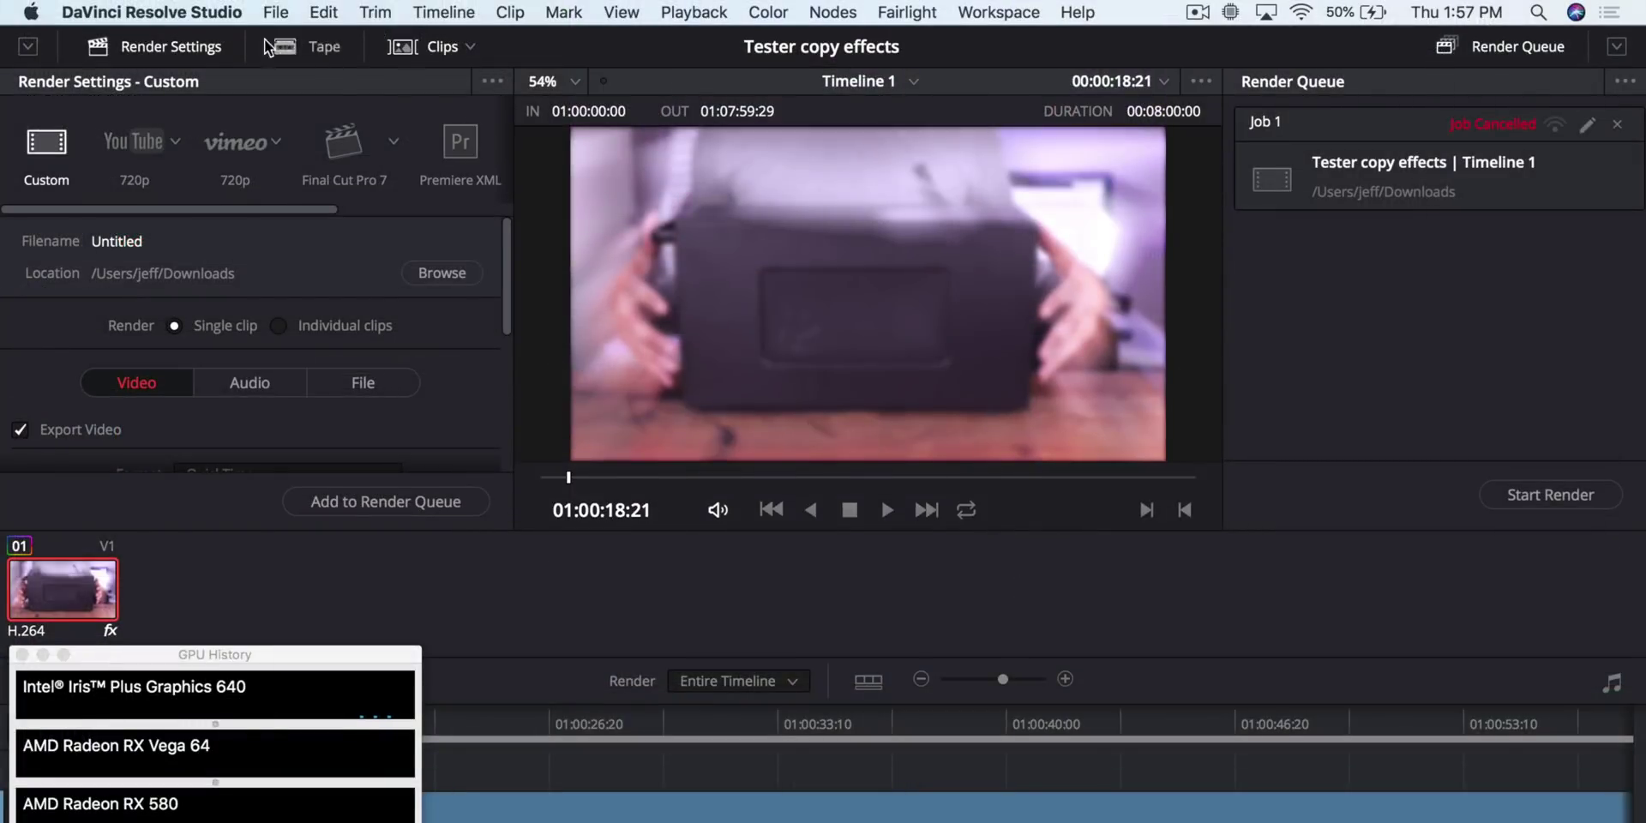
# Restart Resolve, reopen Tester copy effects, play Timeline 1 at 30 fps, and return to Deliver
pyautogui.click(204, 12)
pyautogui.click(191, 222)
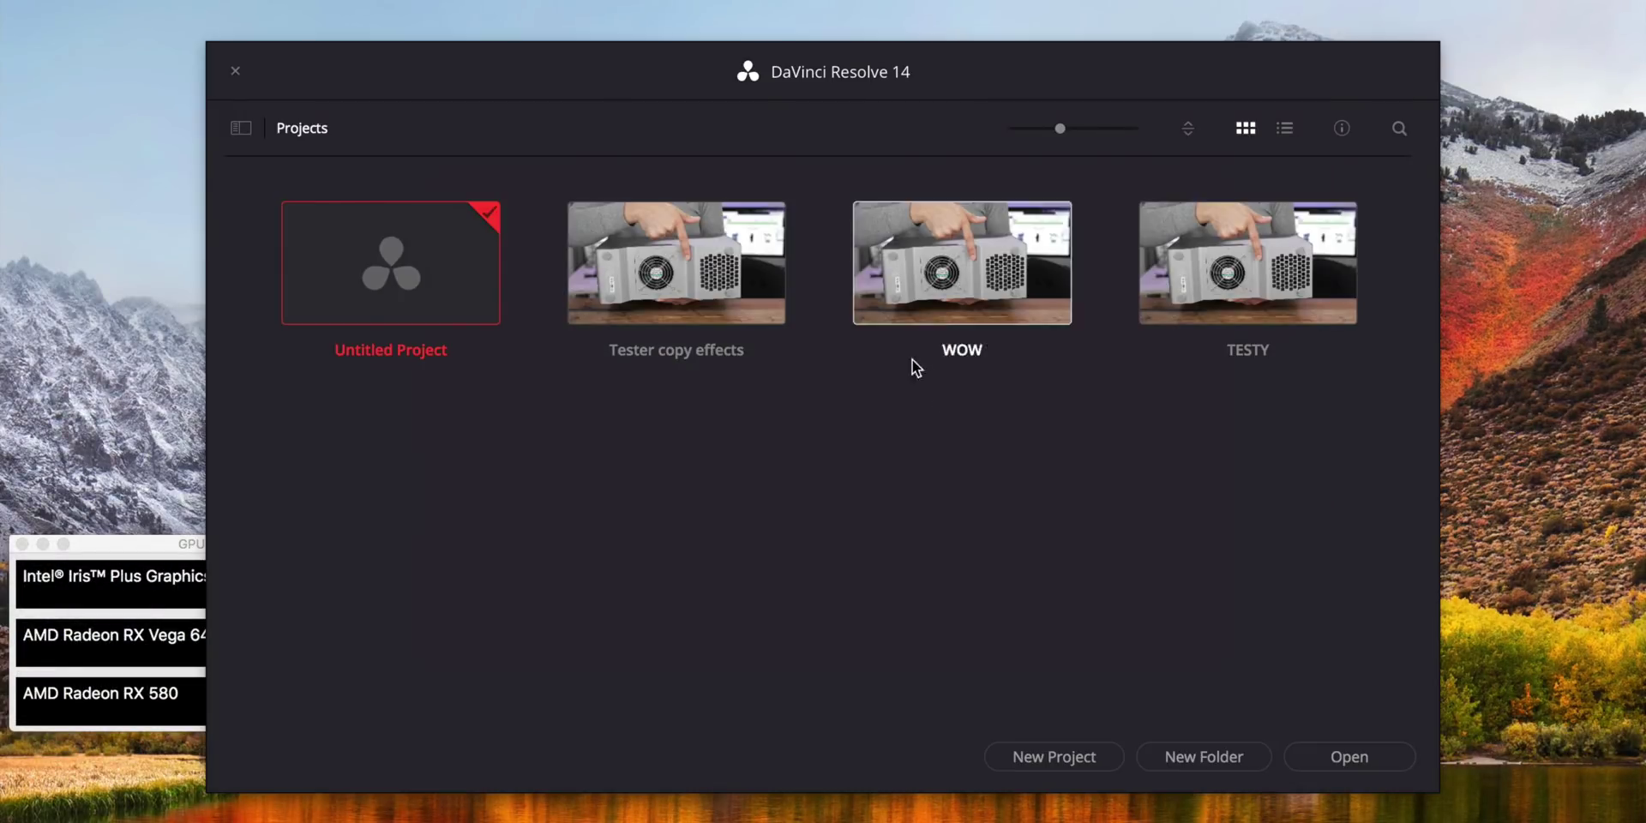
pyautogui.doubleClick(703, 283)
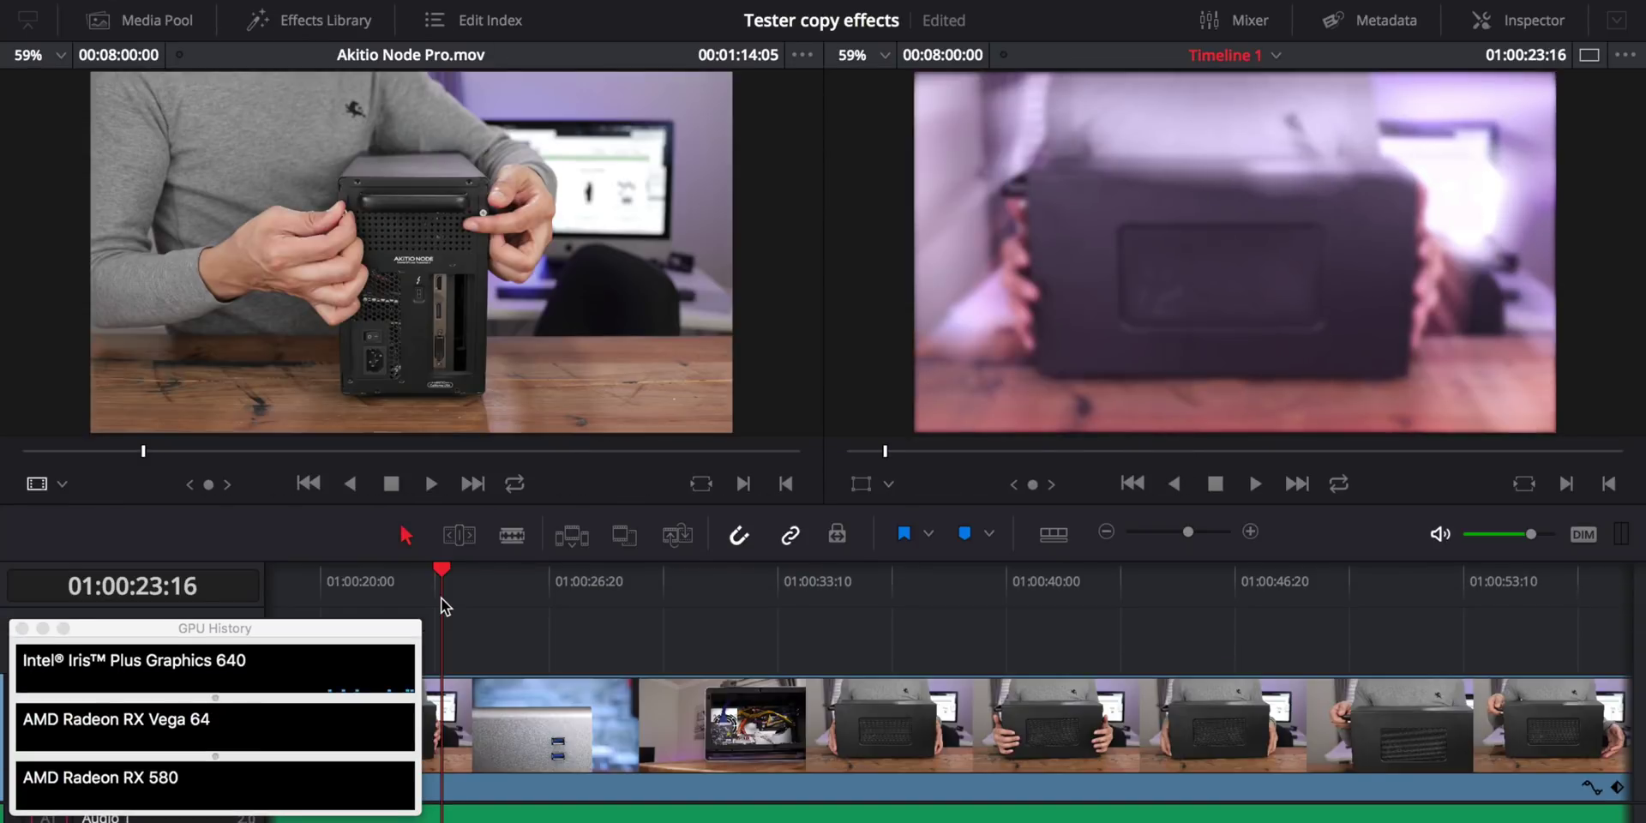
pyautogui.press('space')
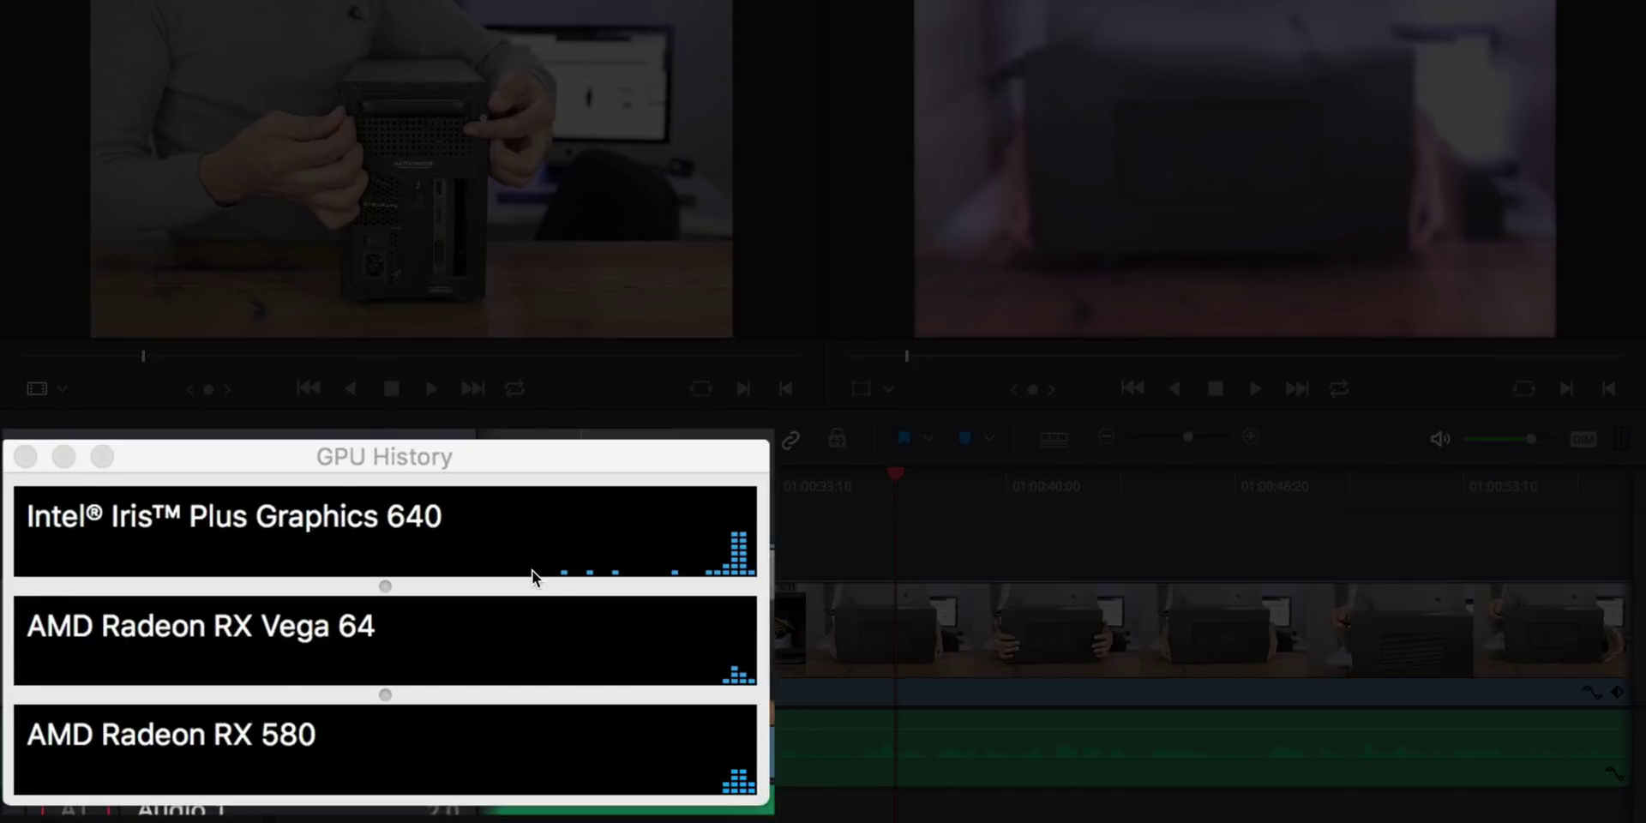
pyautogui.hotkey('shift', '8')
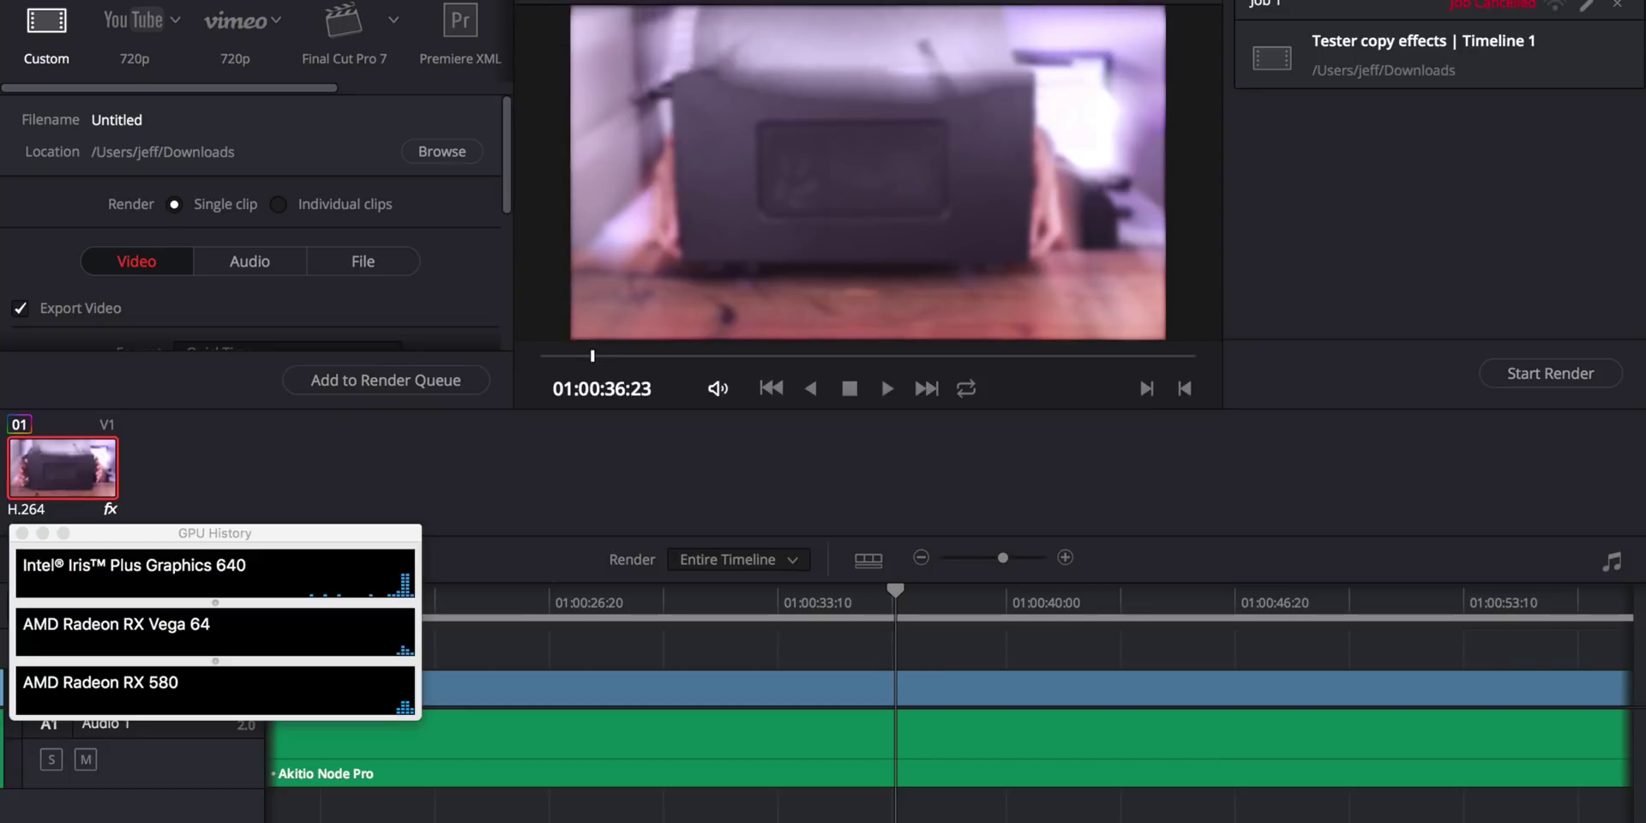
# Start rendering Timeline 1 on both Radeon GPUs, overwriting the existing output file
pyautogui.scroll(-3, 414, 329)
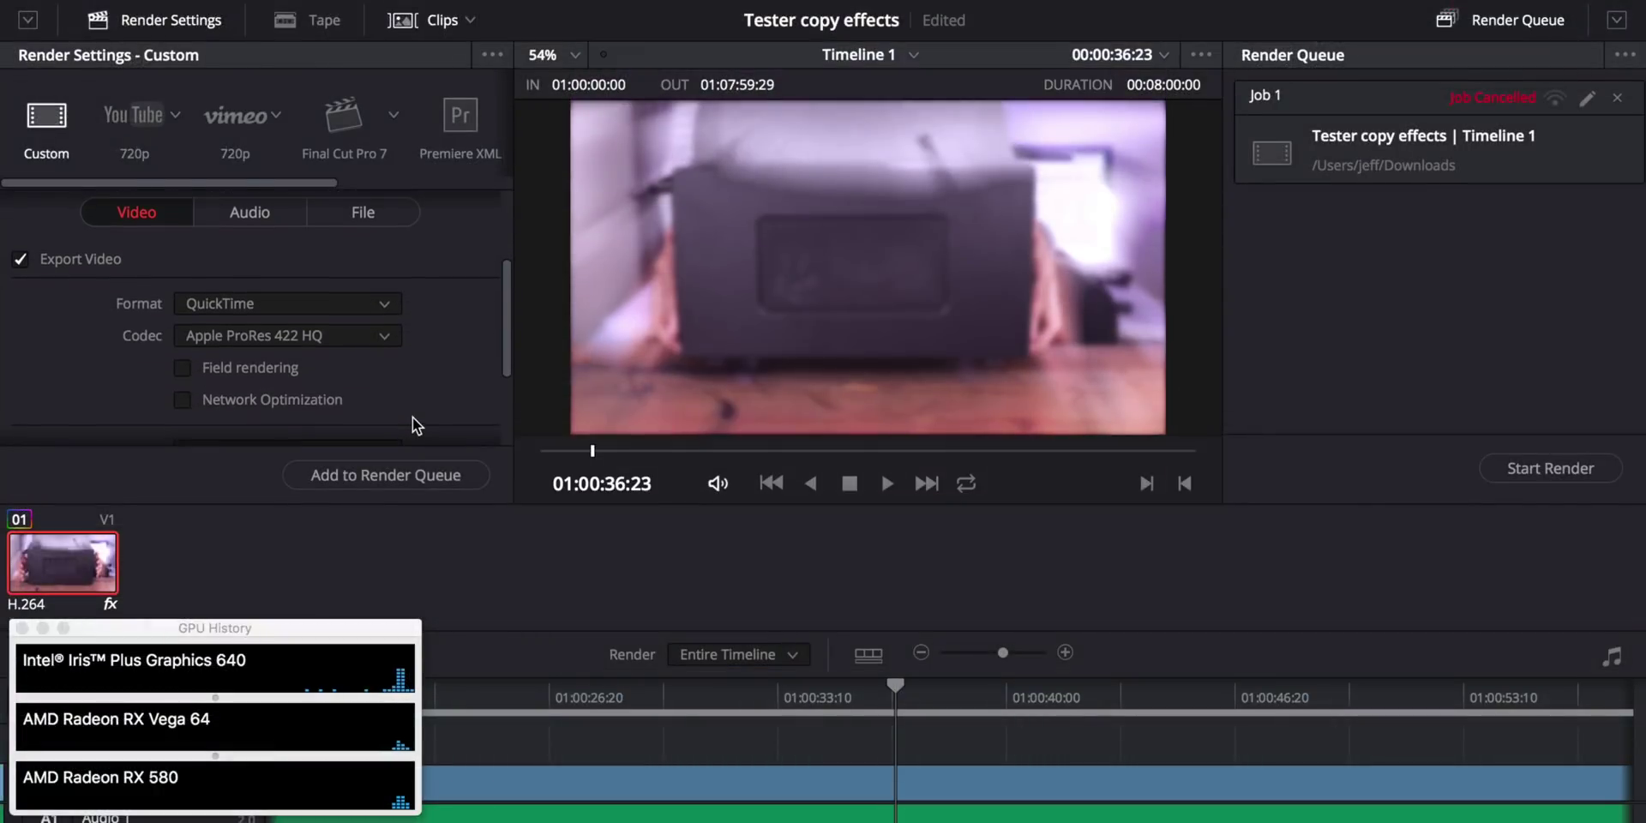
pyautogui.scroll(3, 414, 417)
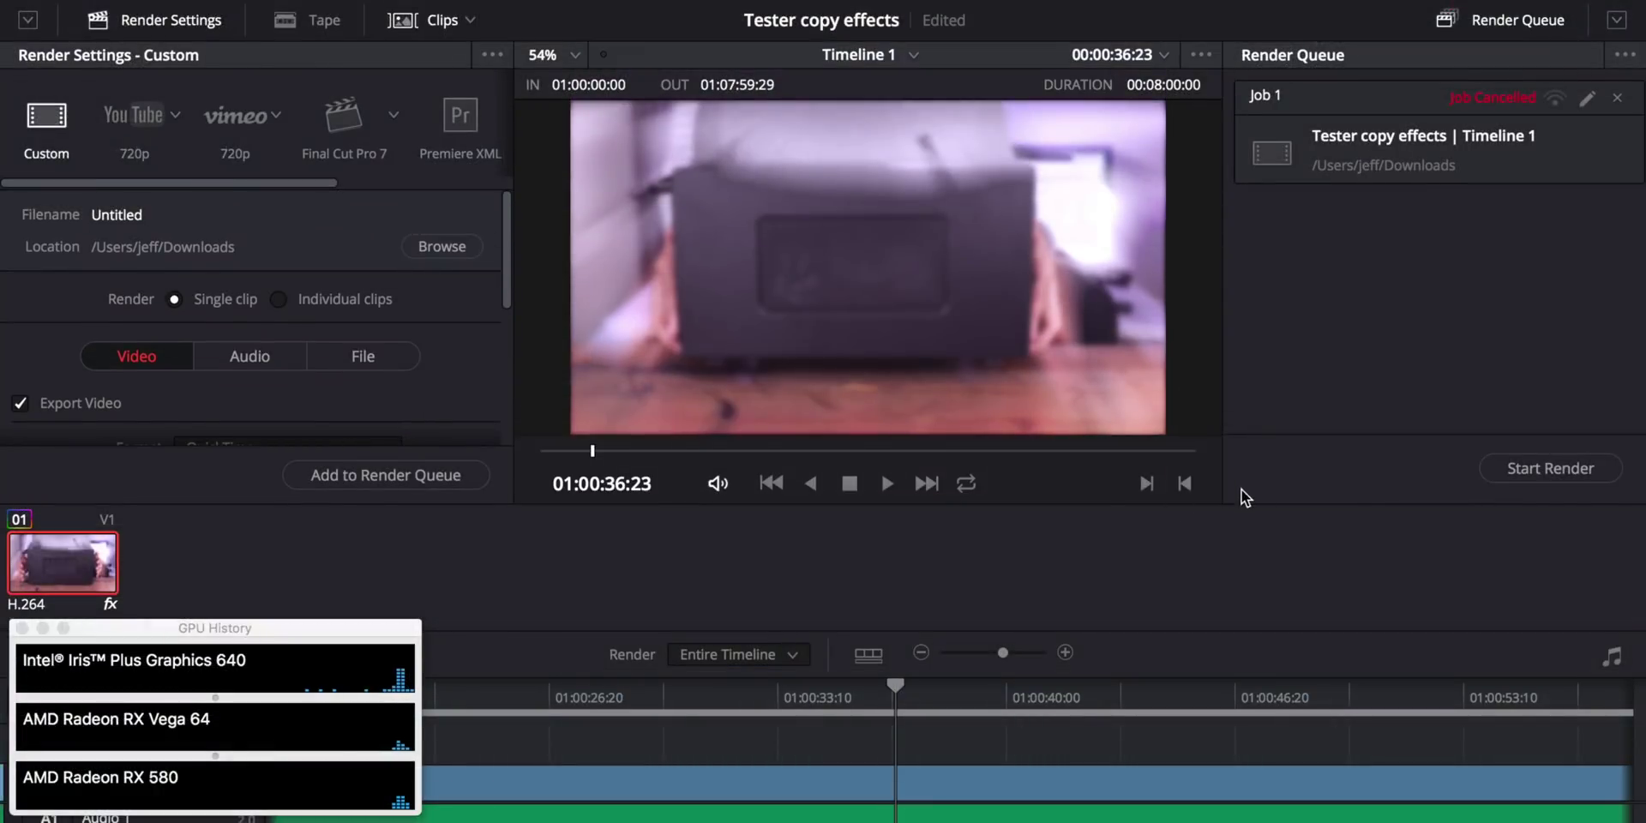
pyautogui.click(1532, 477)
pyautogui.click(1082, 564)
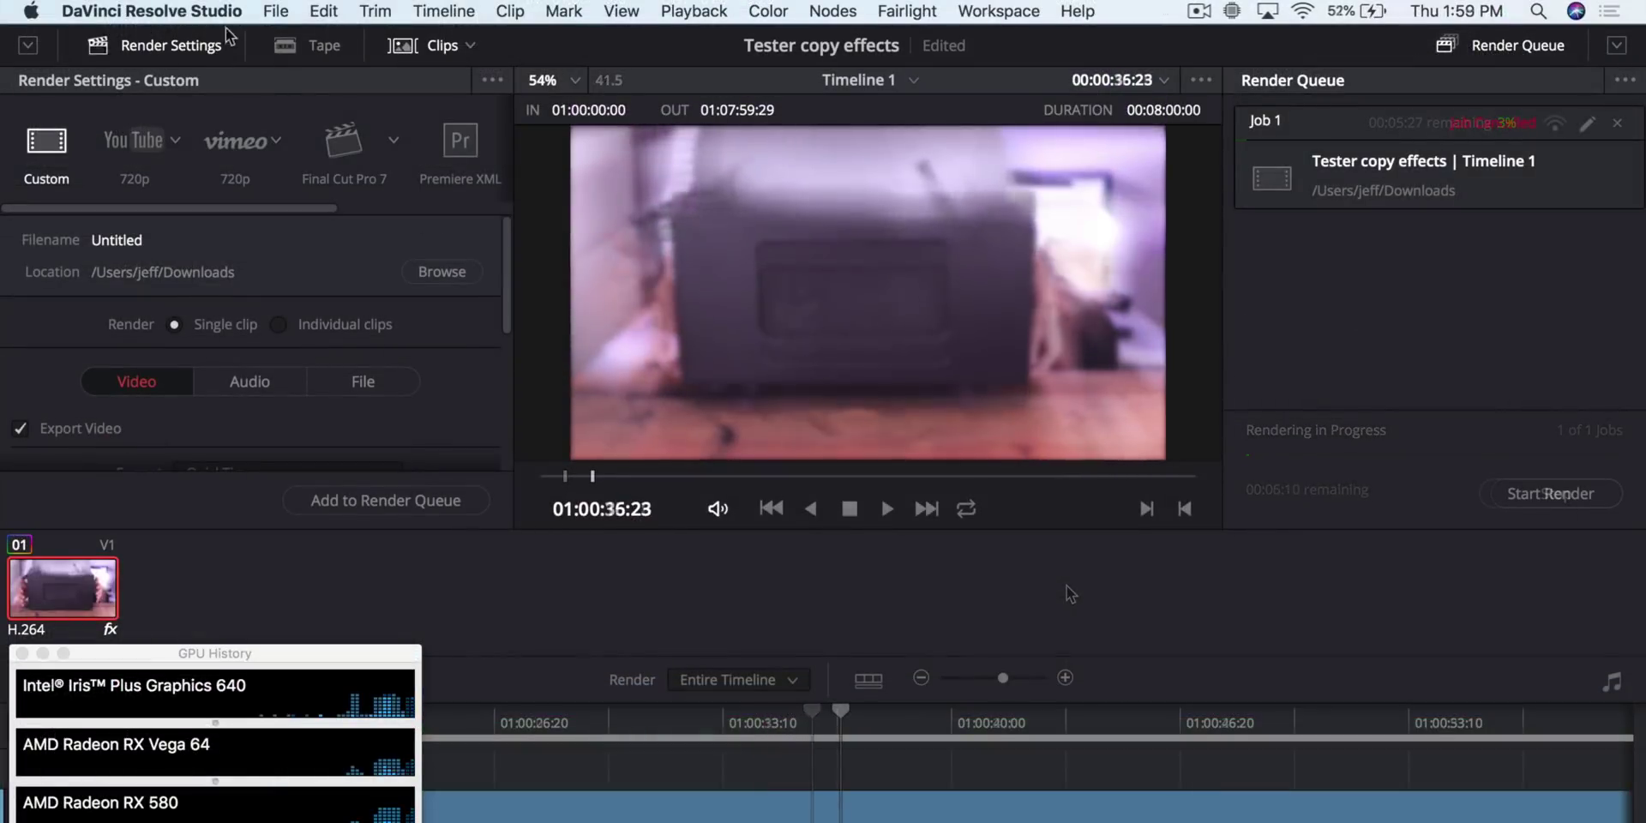
# Disable the RX Vega 64 so only the RX 580 computes, save, and quit without saving the project
pyautogui.click(204, 12)
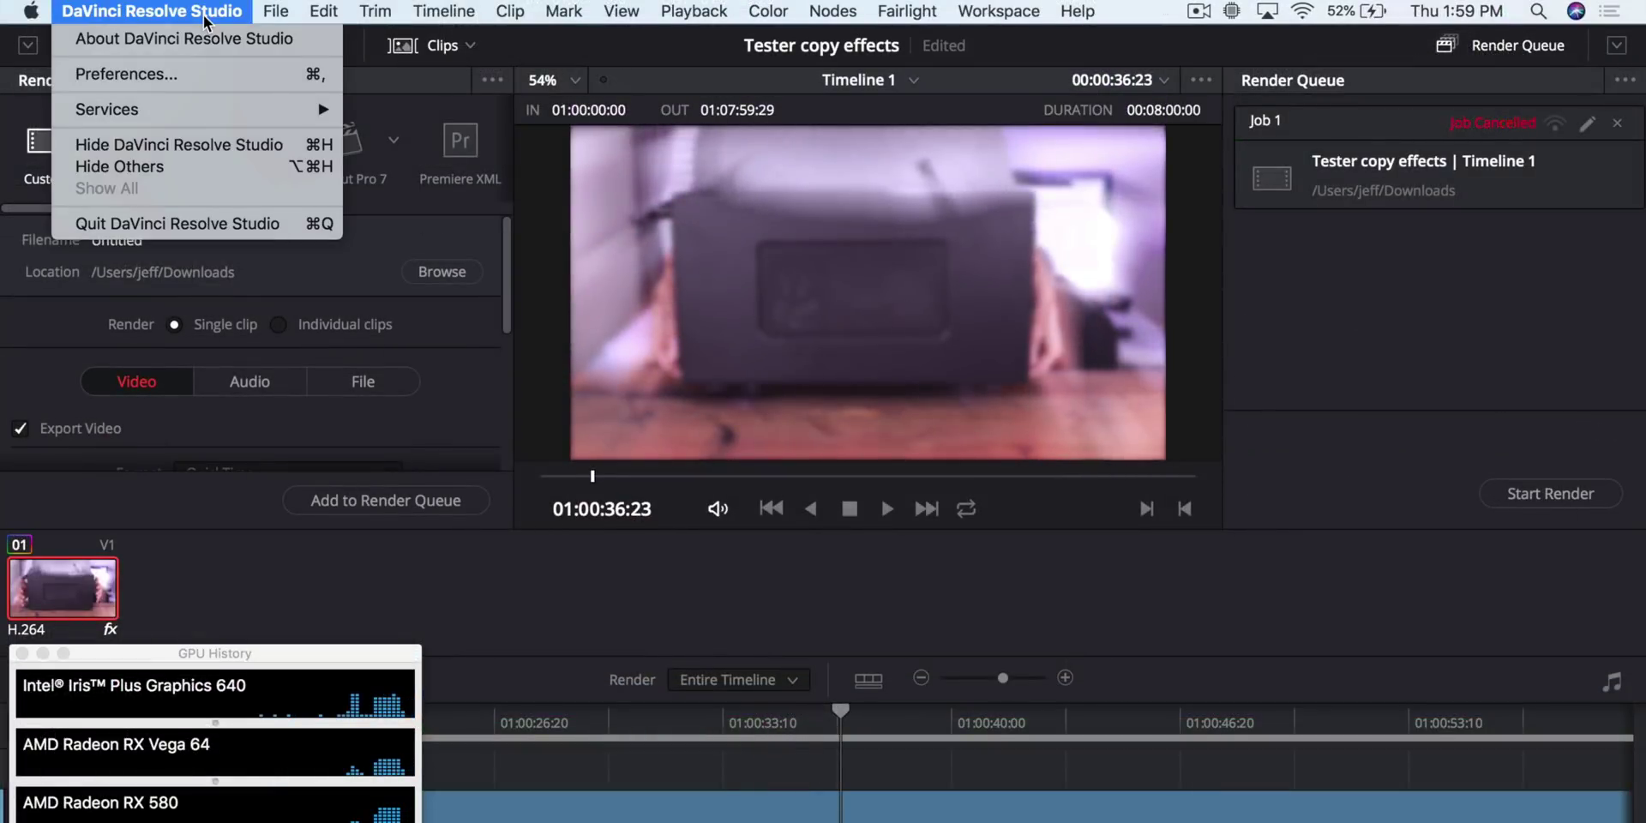
pyautogui.click(198, 73)
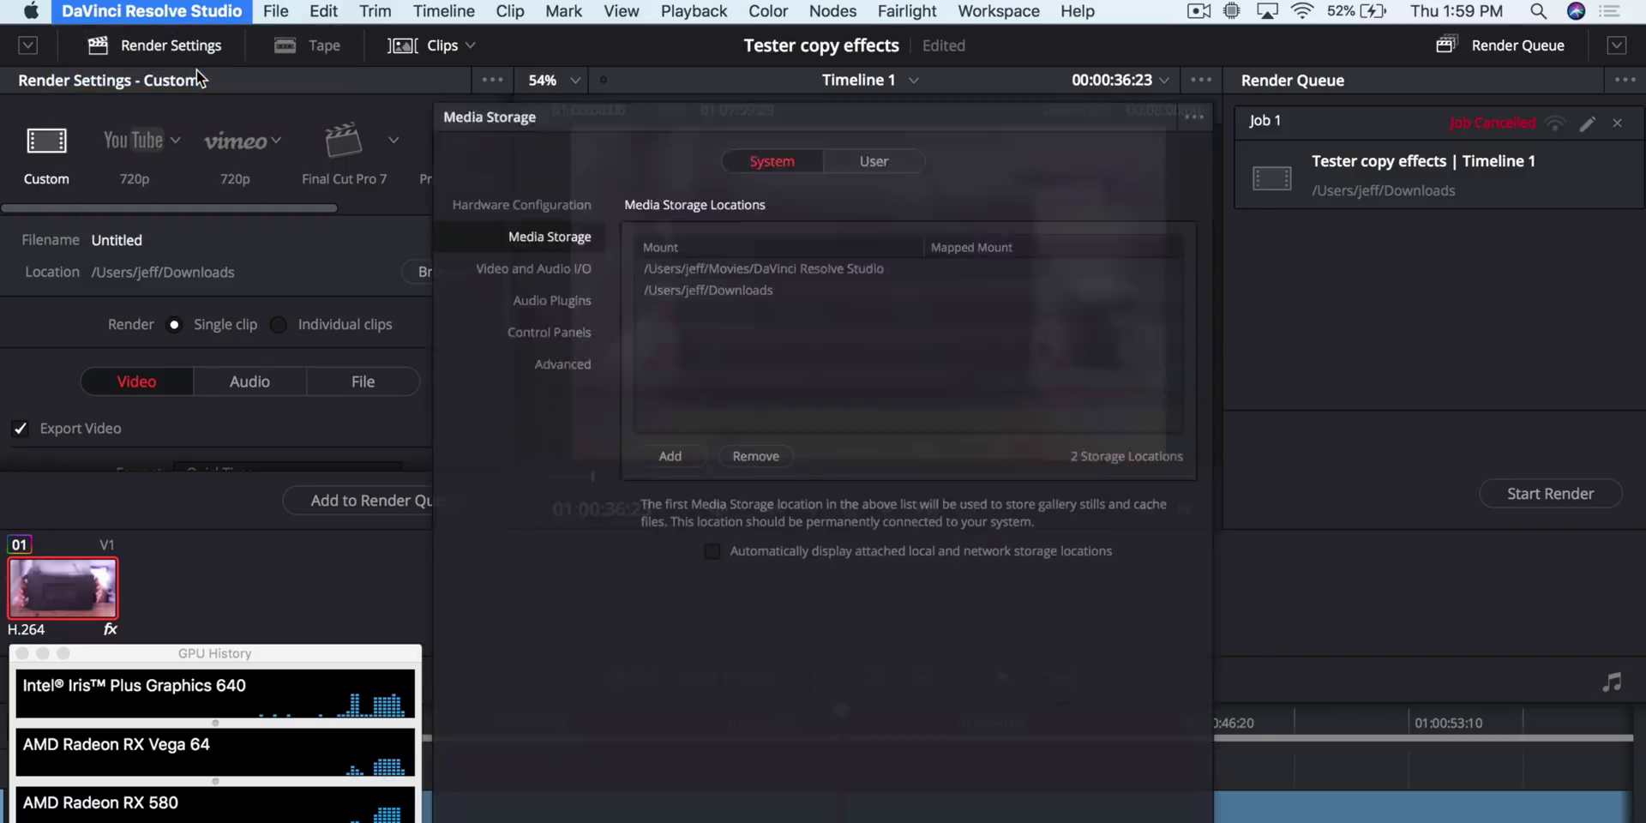
pyautogui.click(571, 207)
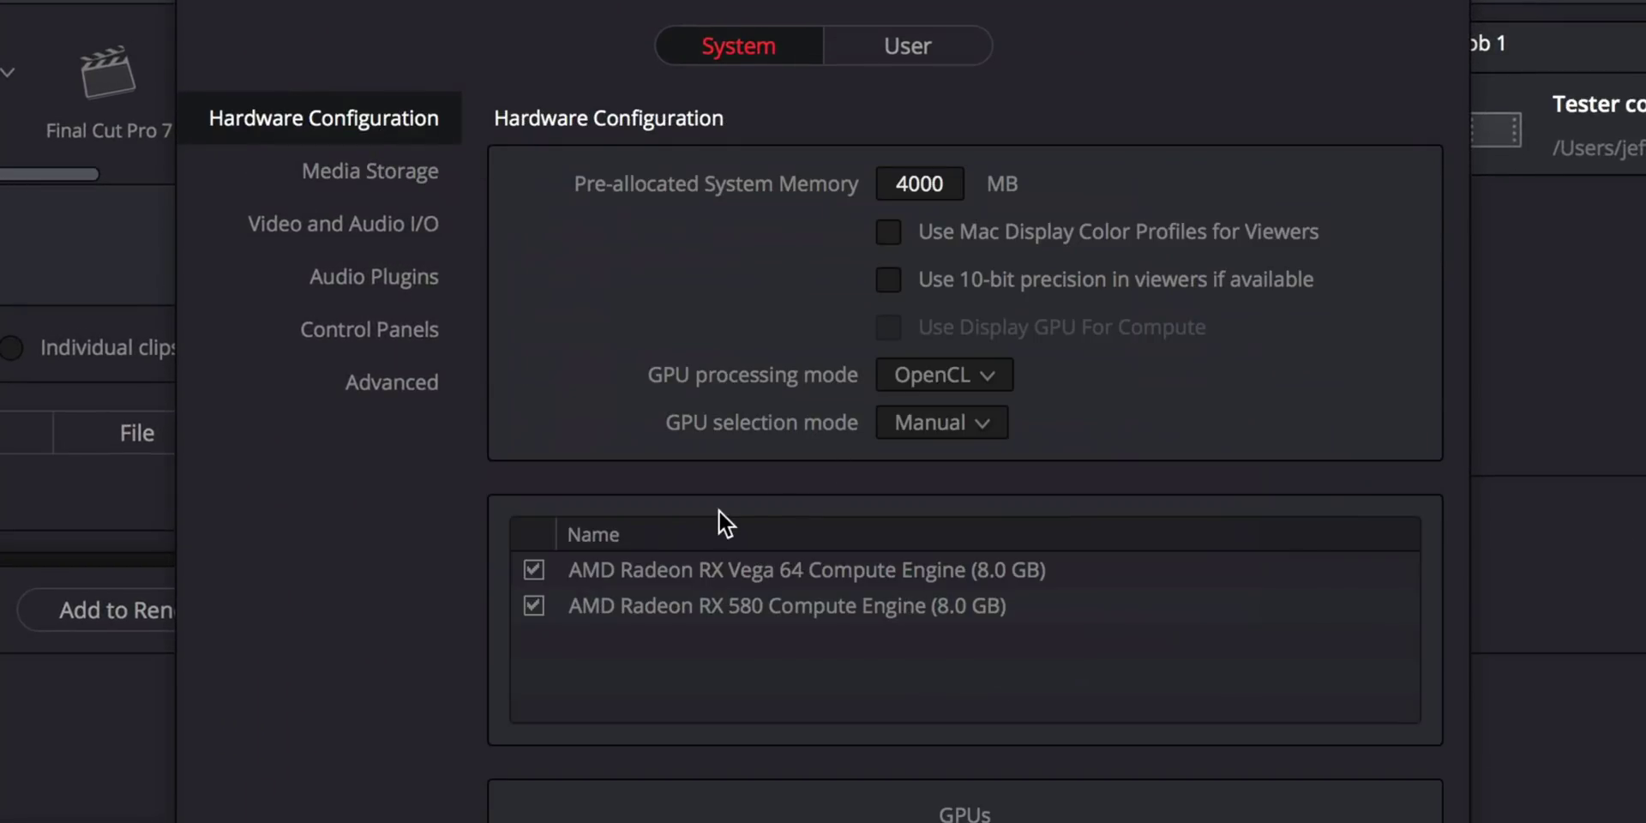
pyautogui.click(569, 573)
pyautogui.click(533, 601)
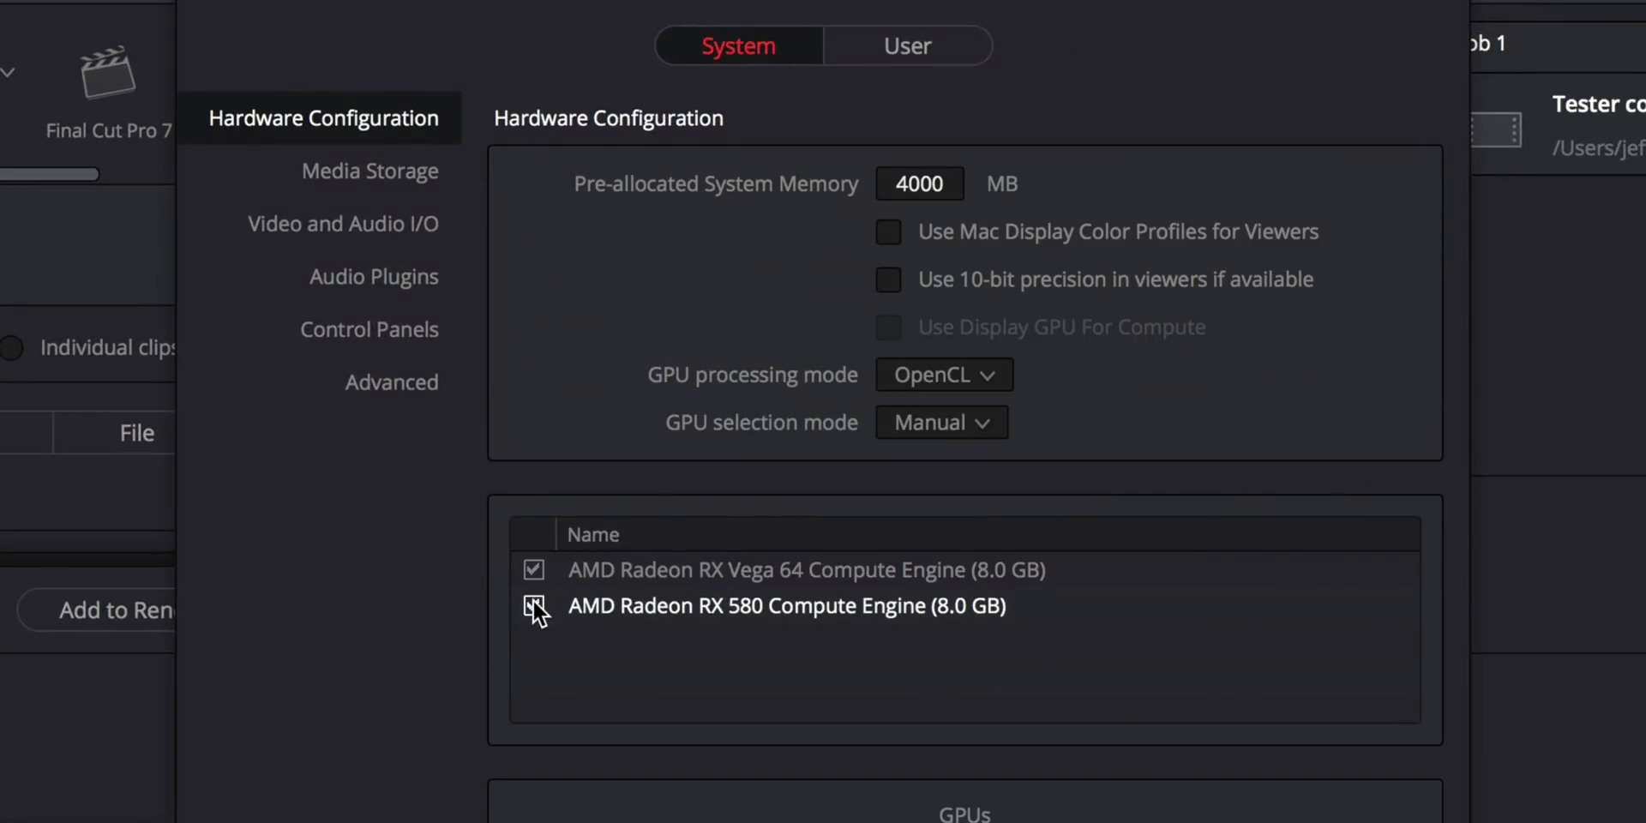
pyautogui.click(529, 571)
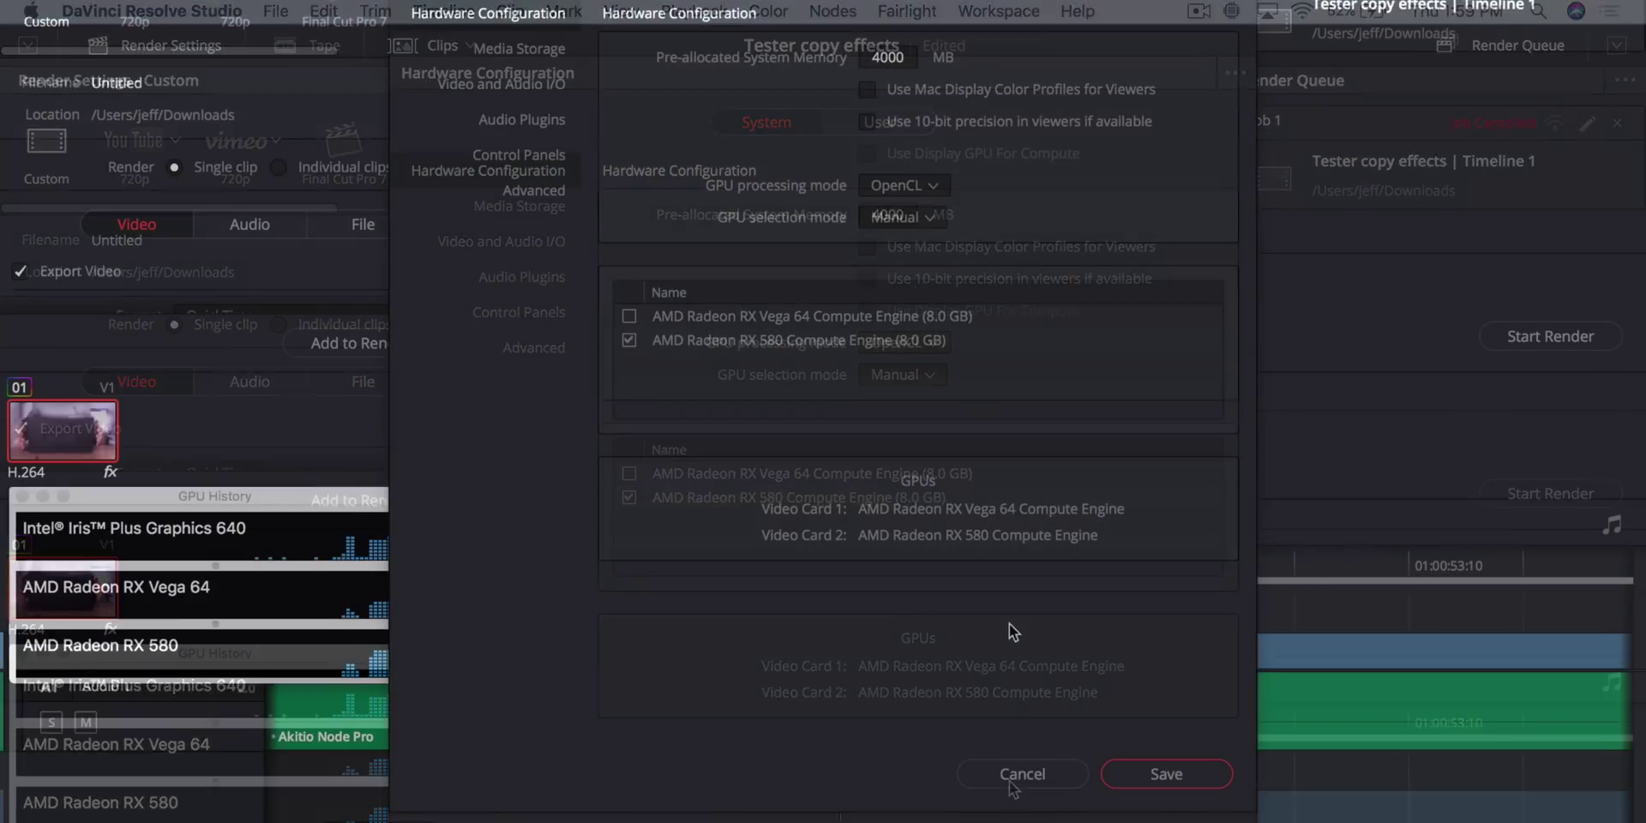
pyautogui.click(1187, 776)
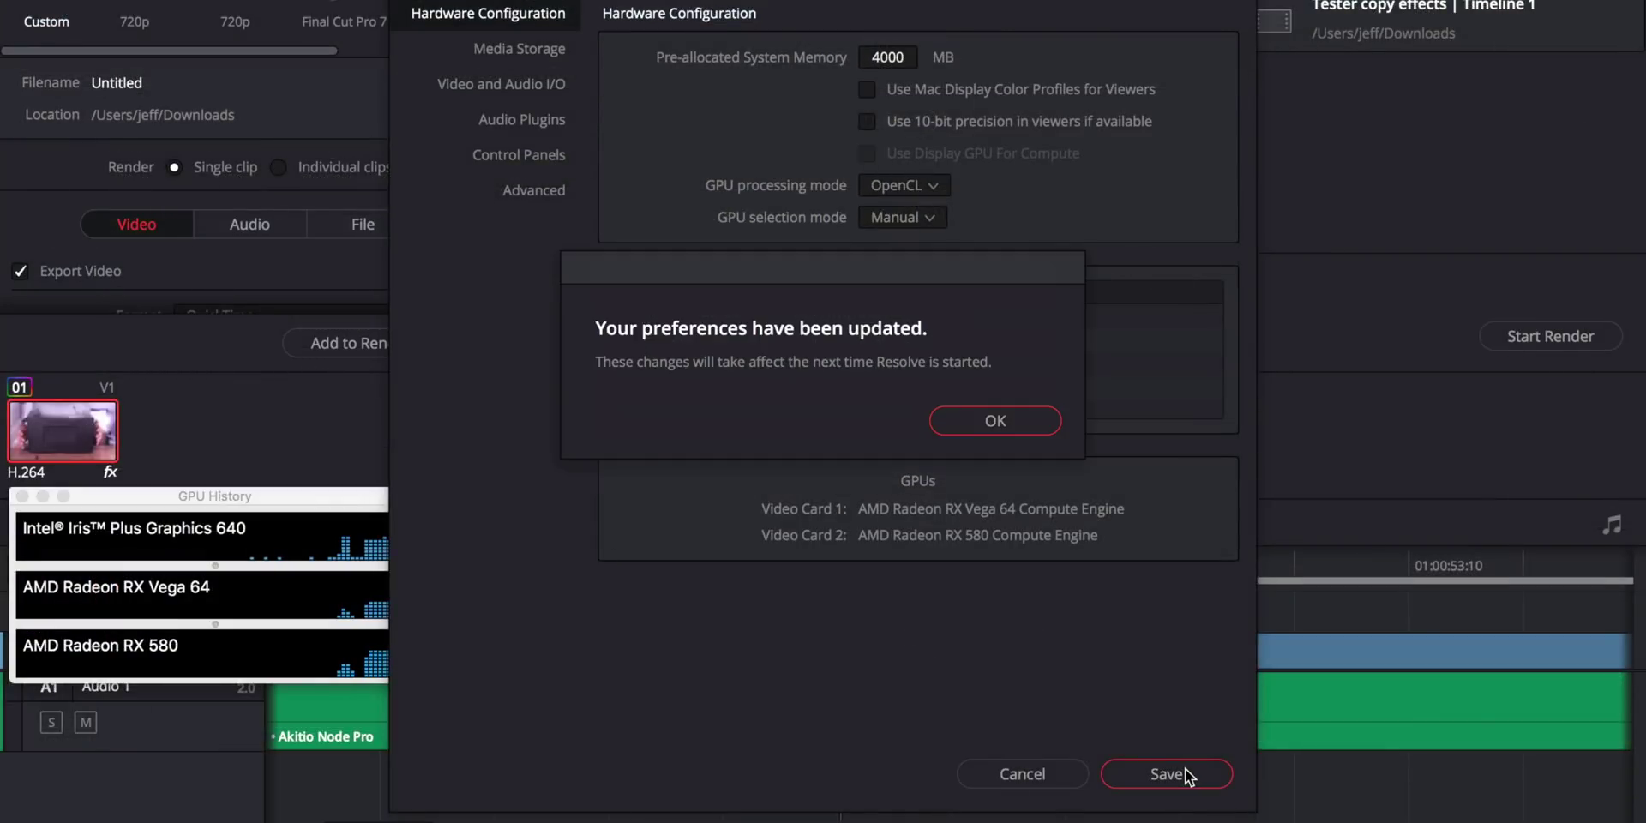
pyautogui.click(1031, 424)
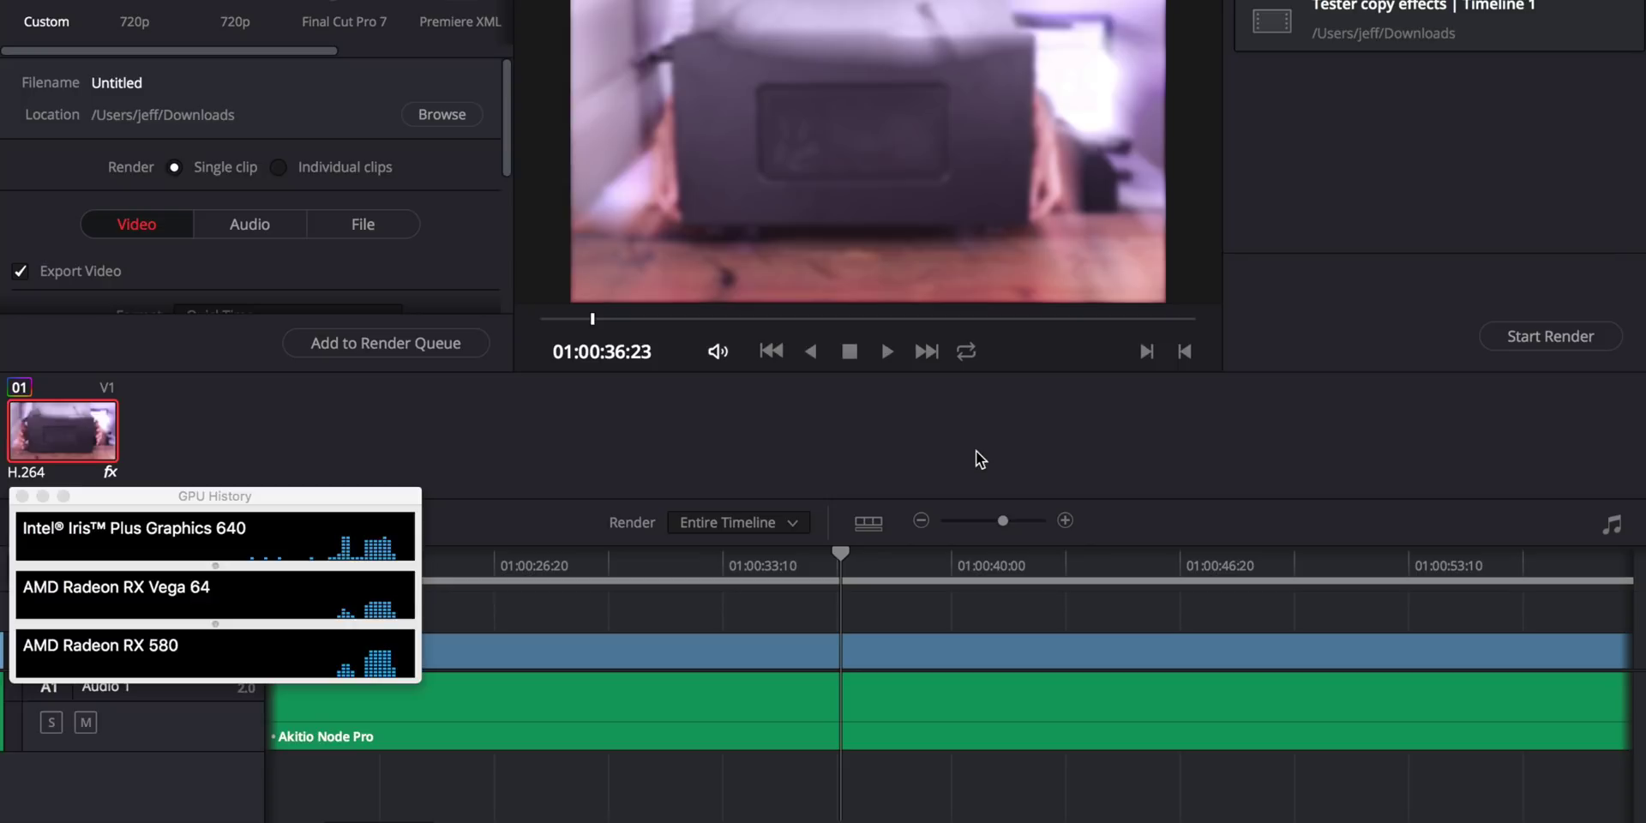
pyautogui.press('super+q')
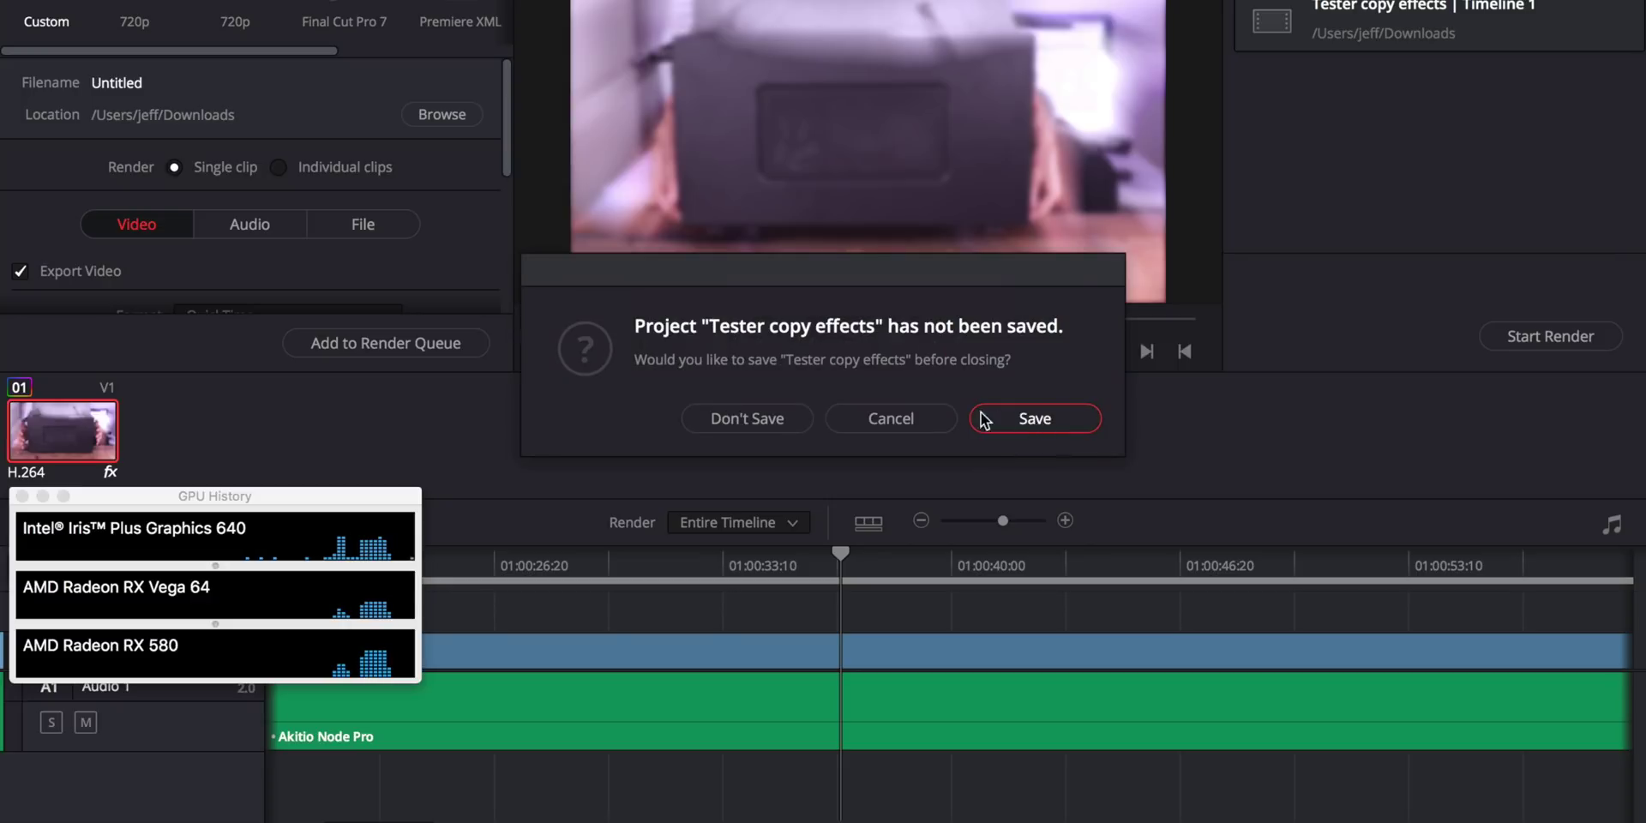
pyautogui.click(772, 417)
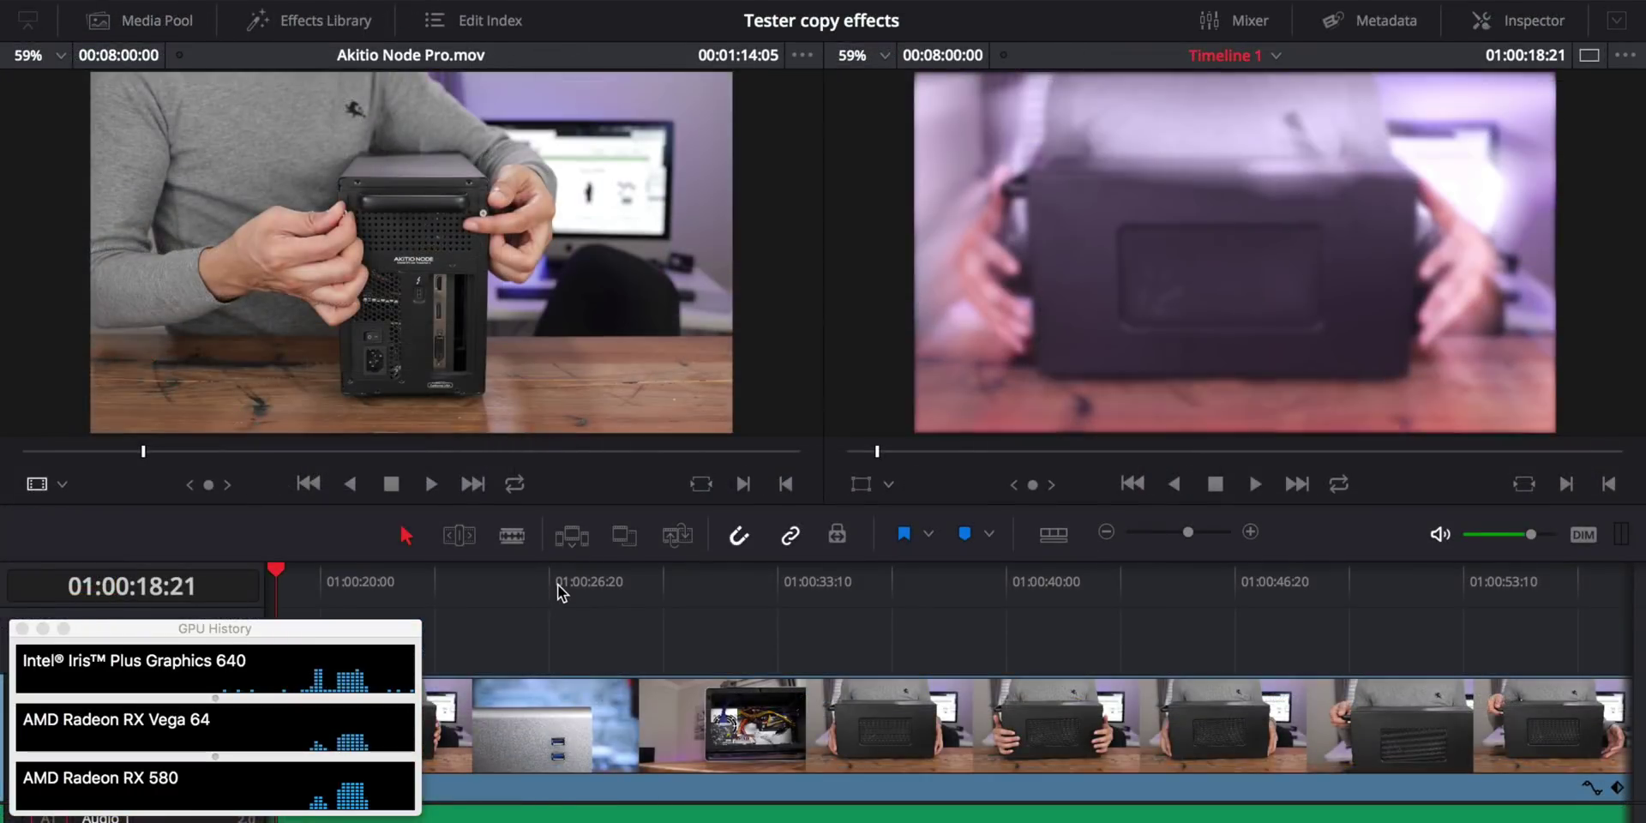
# Play Timeline 1 from about 01:00:26:20, then re-render it over the previous export
pyautogui.click(557, 584)
pyautogui.press('space')
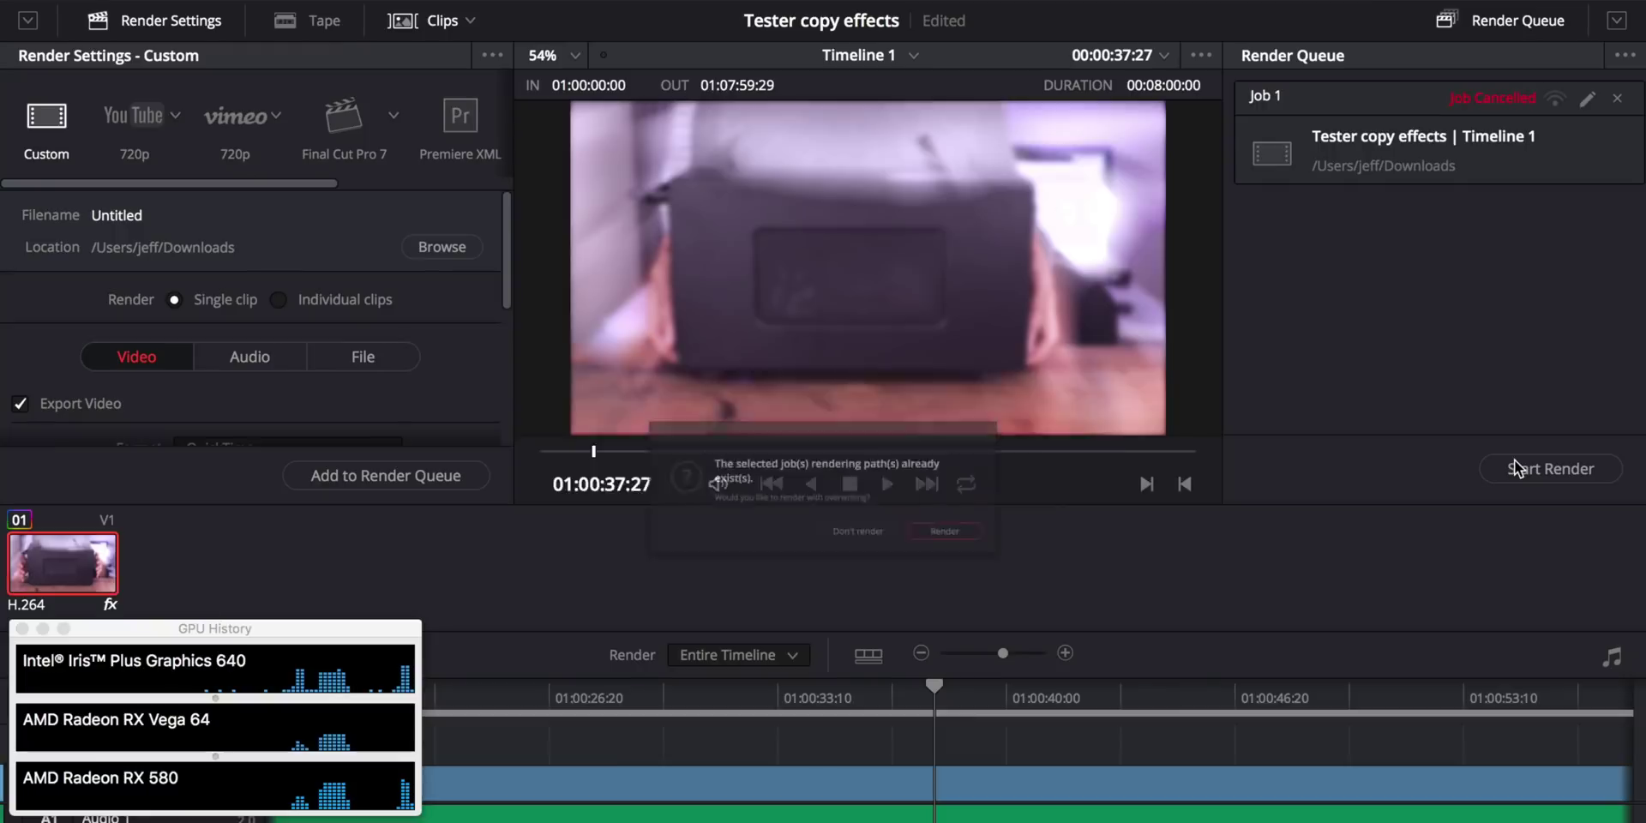
pyautogui.click(1514, 467)
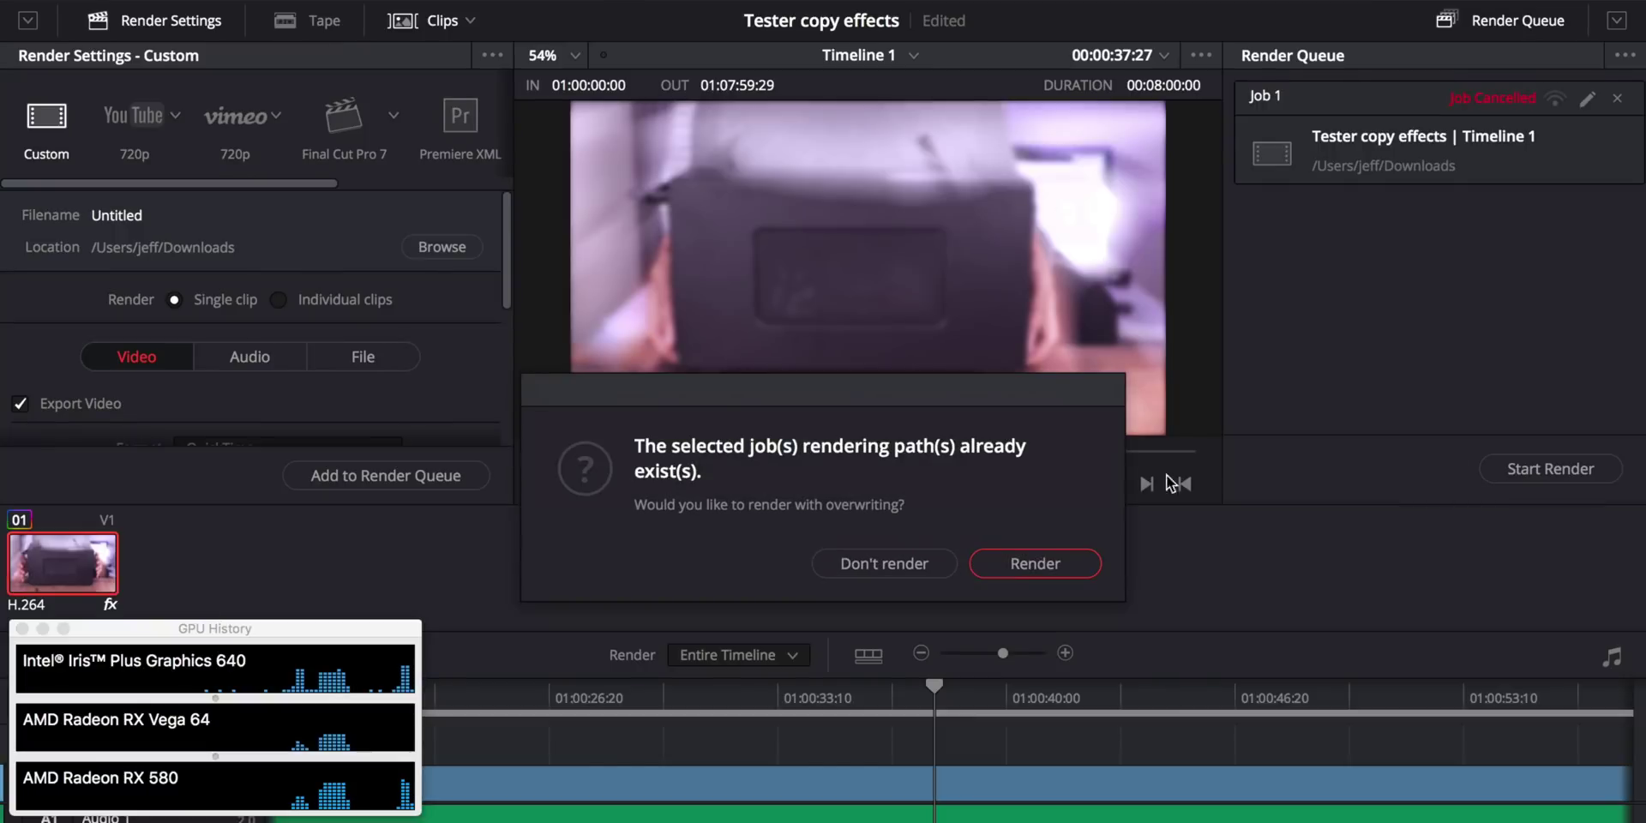
pyautogui.click(1060, 564)
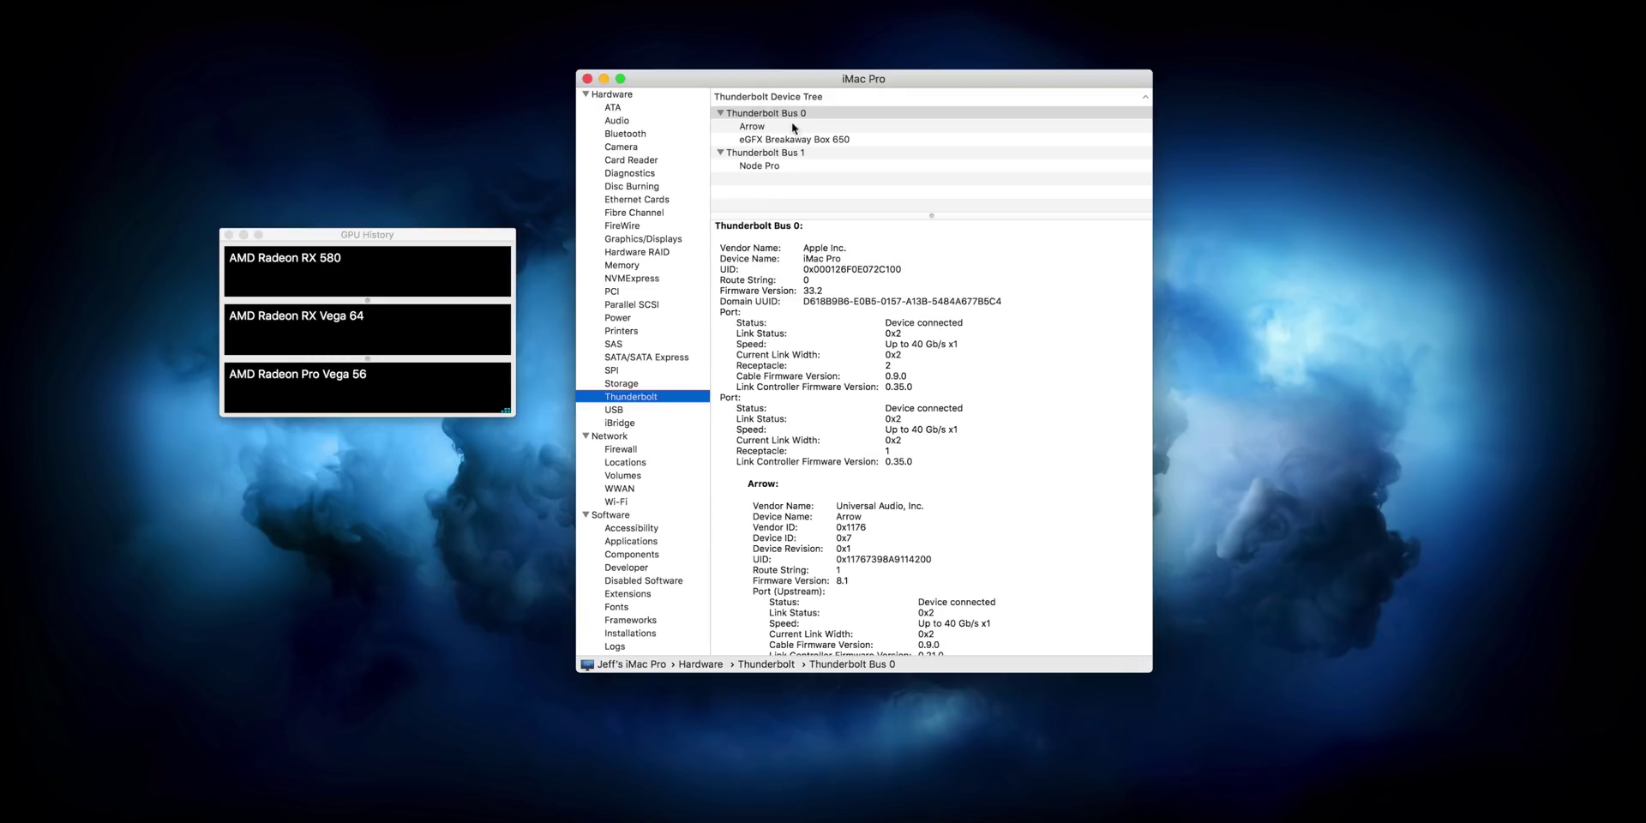
# Inspect Thunderbolt Bus 0, the Node Pro and the eGFX Breakaway Box 650, then bring GPU History forward
pyautogui.click(799, 114)
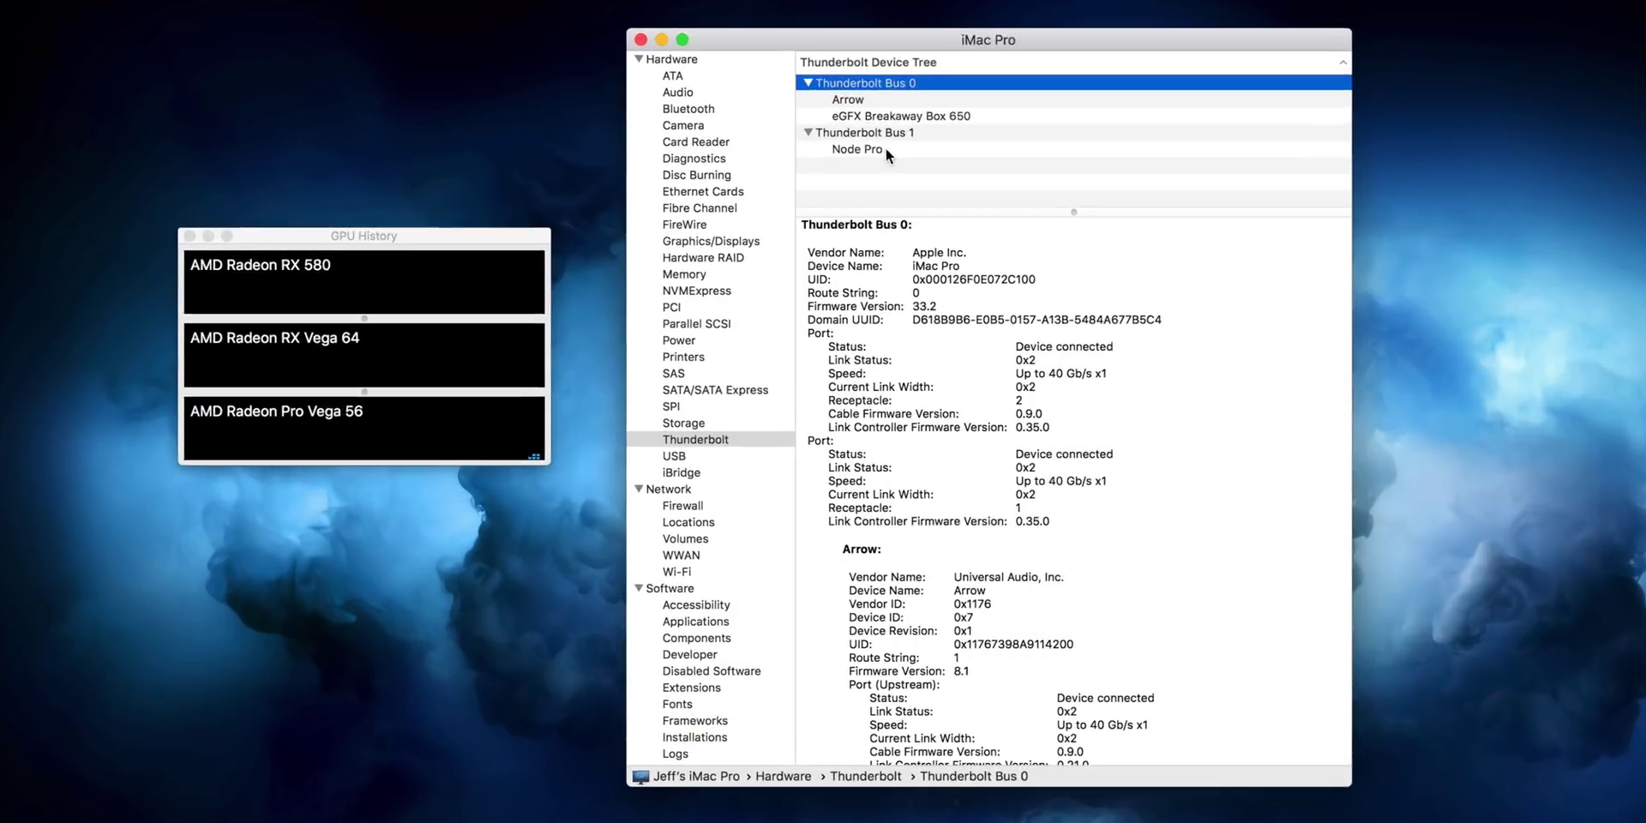
pyautogui.click(887, 149)
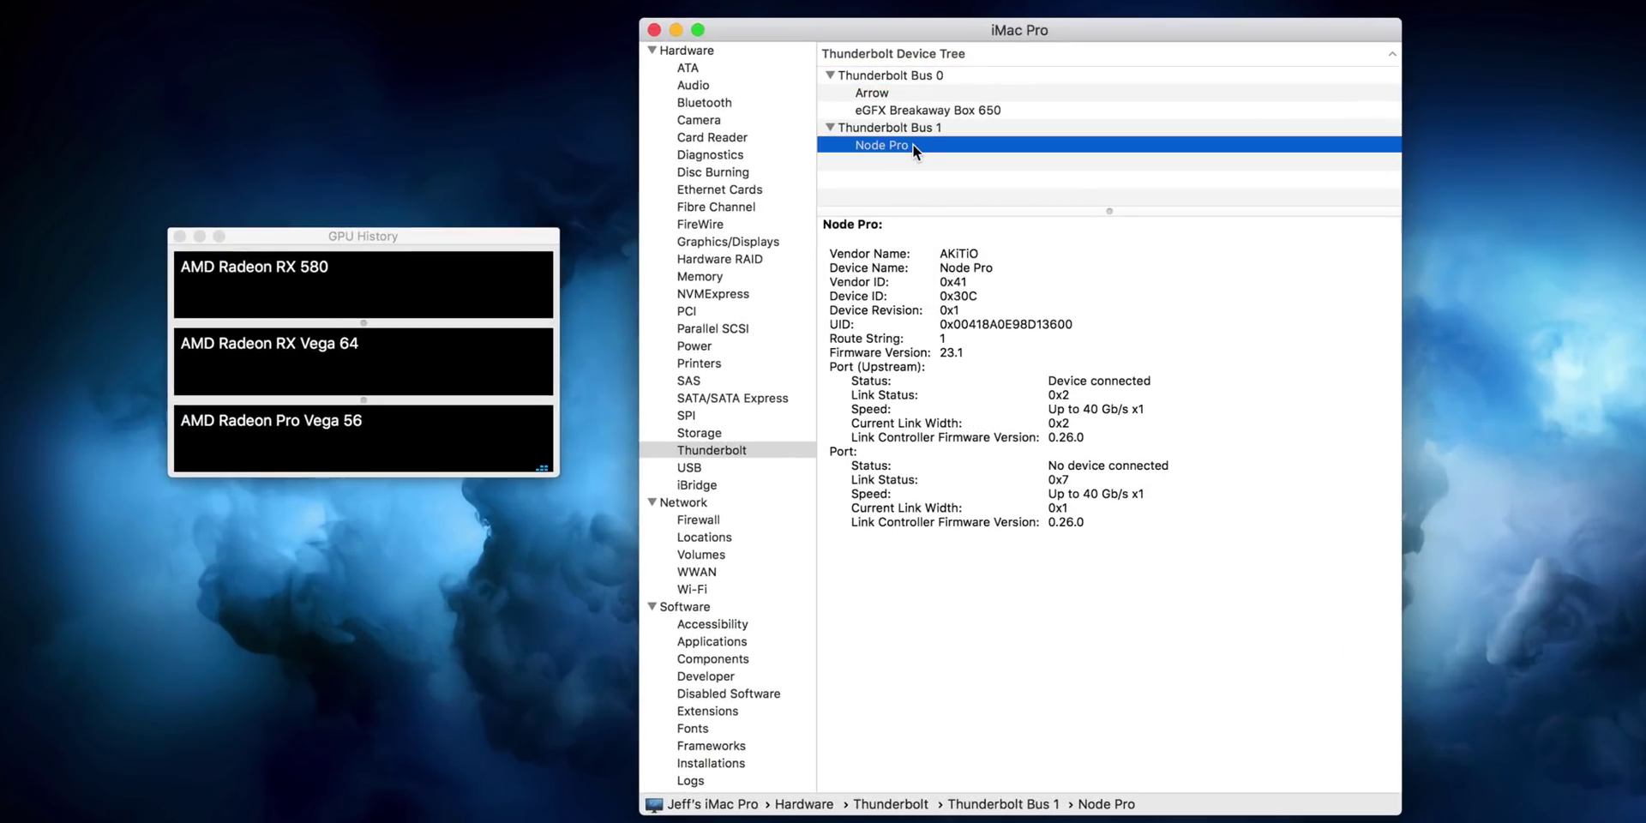
pyautogui.click(934, 110)
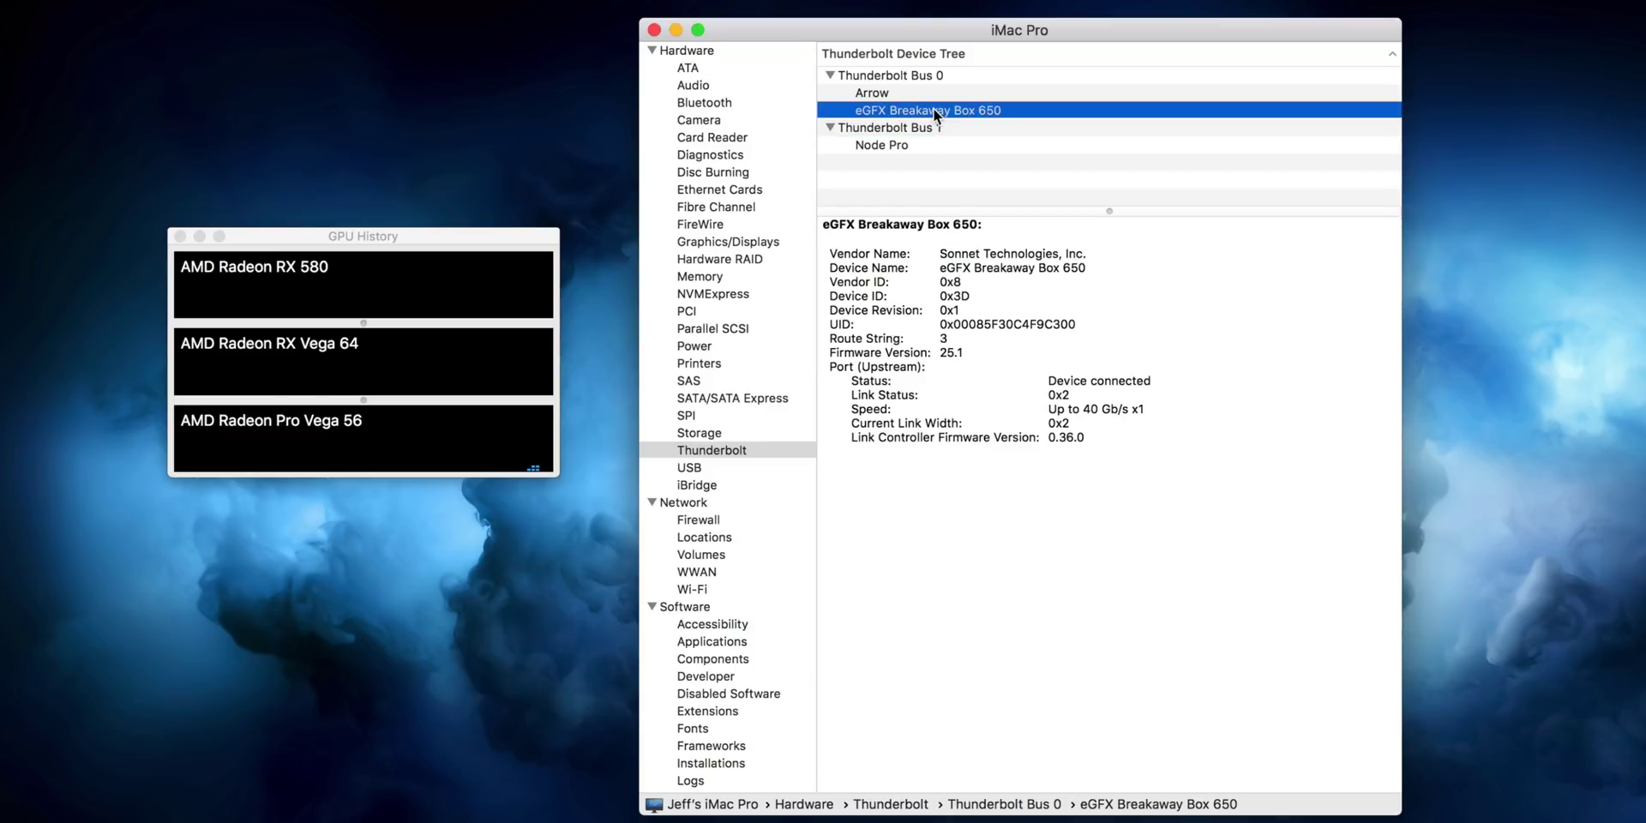
pyautogui.click(395, 441)
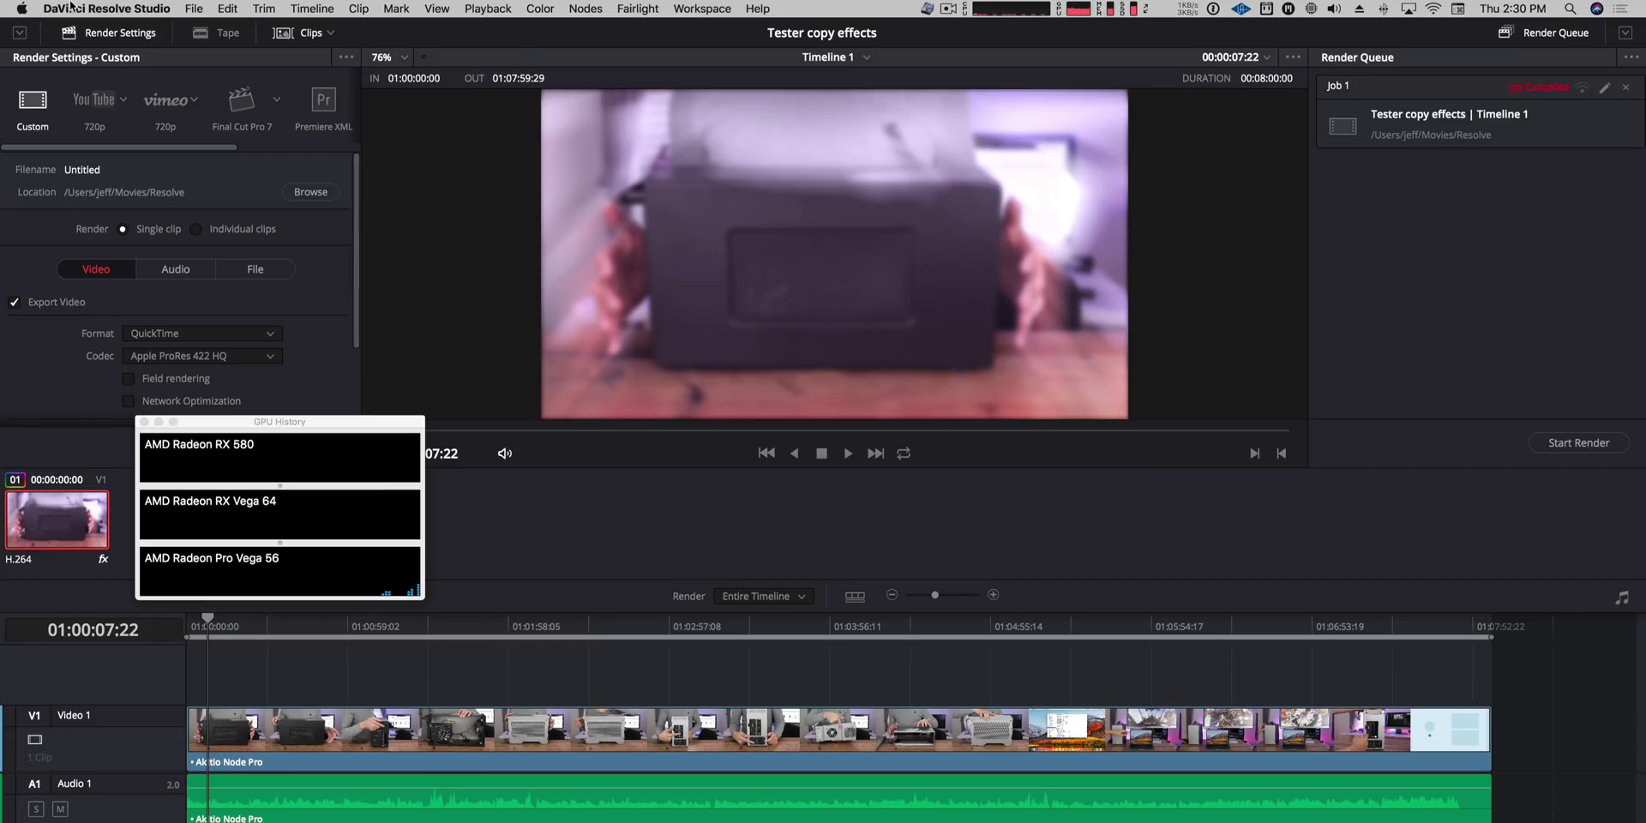
# Enable the Radeon Pro Vega 56, RX 580 and RX Vega 64 in Hardware Configuration and save
pyautogui.click(107, 8)
pyautogui.click(94, 54)
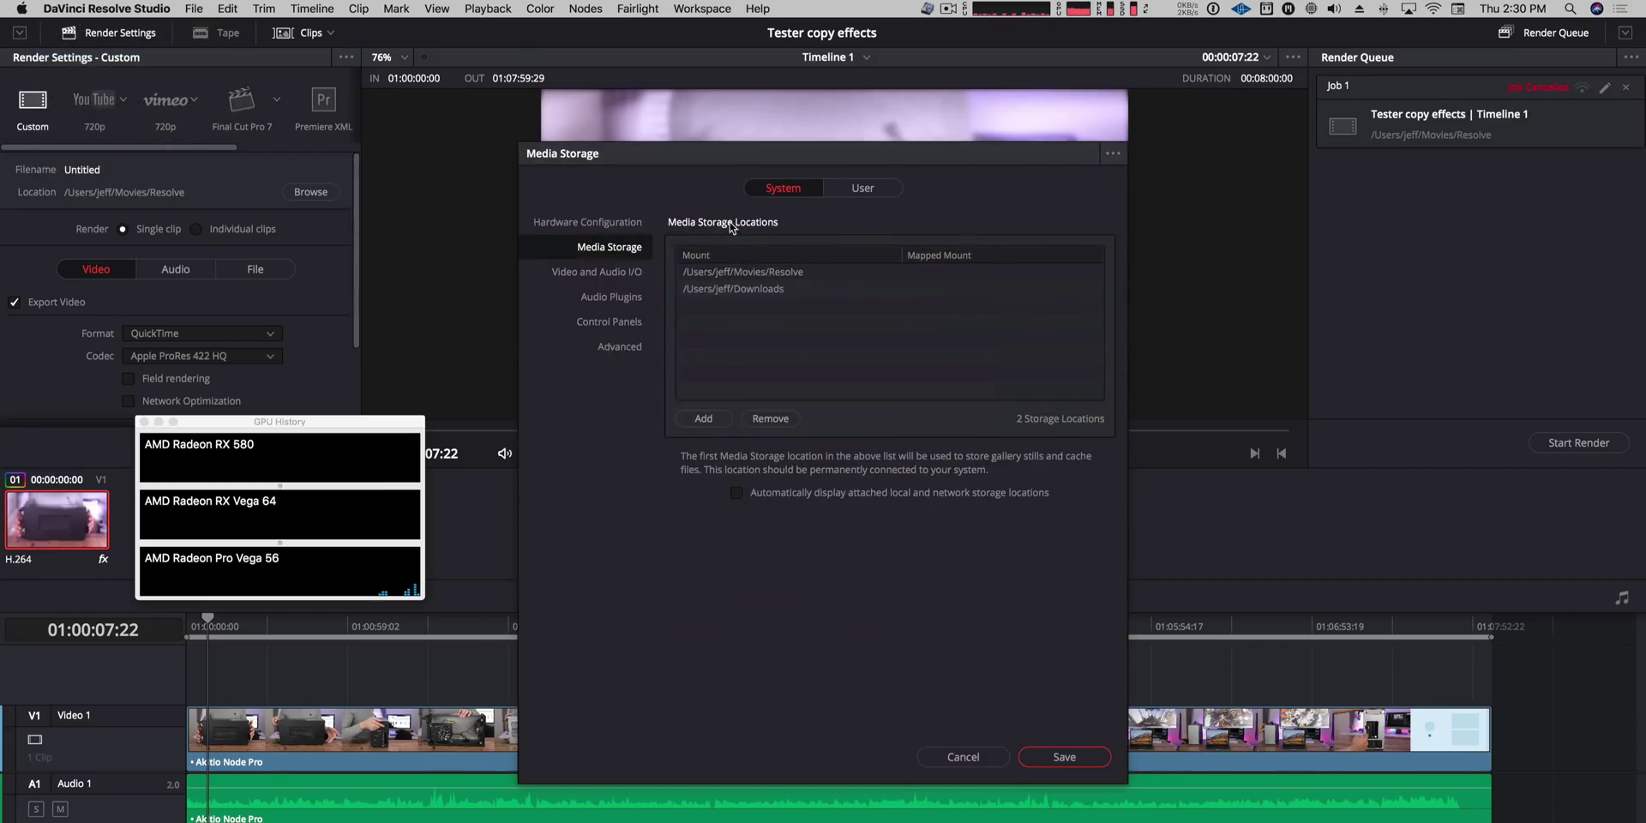
pyautogui.click(604, 222)
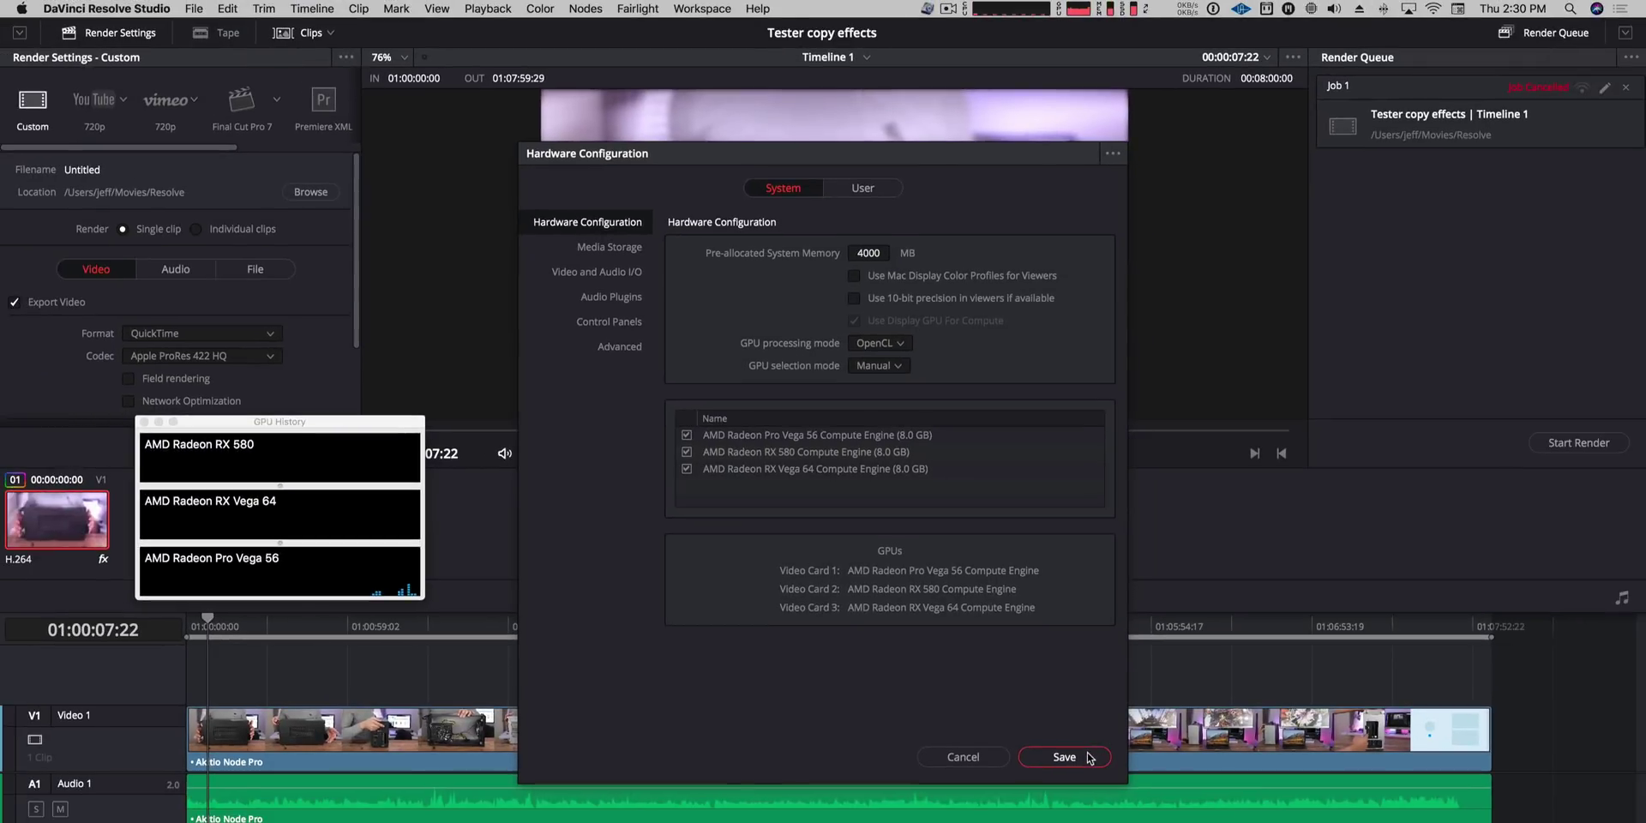
pyautogui.click(1122, 819)
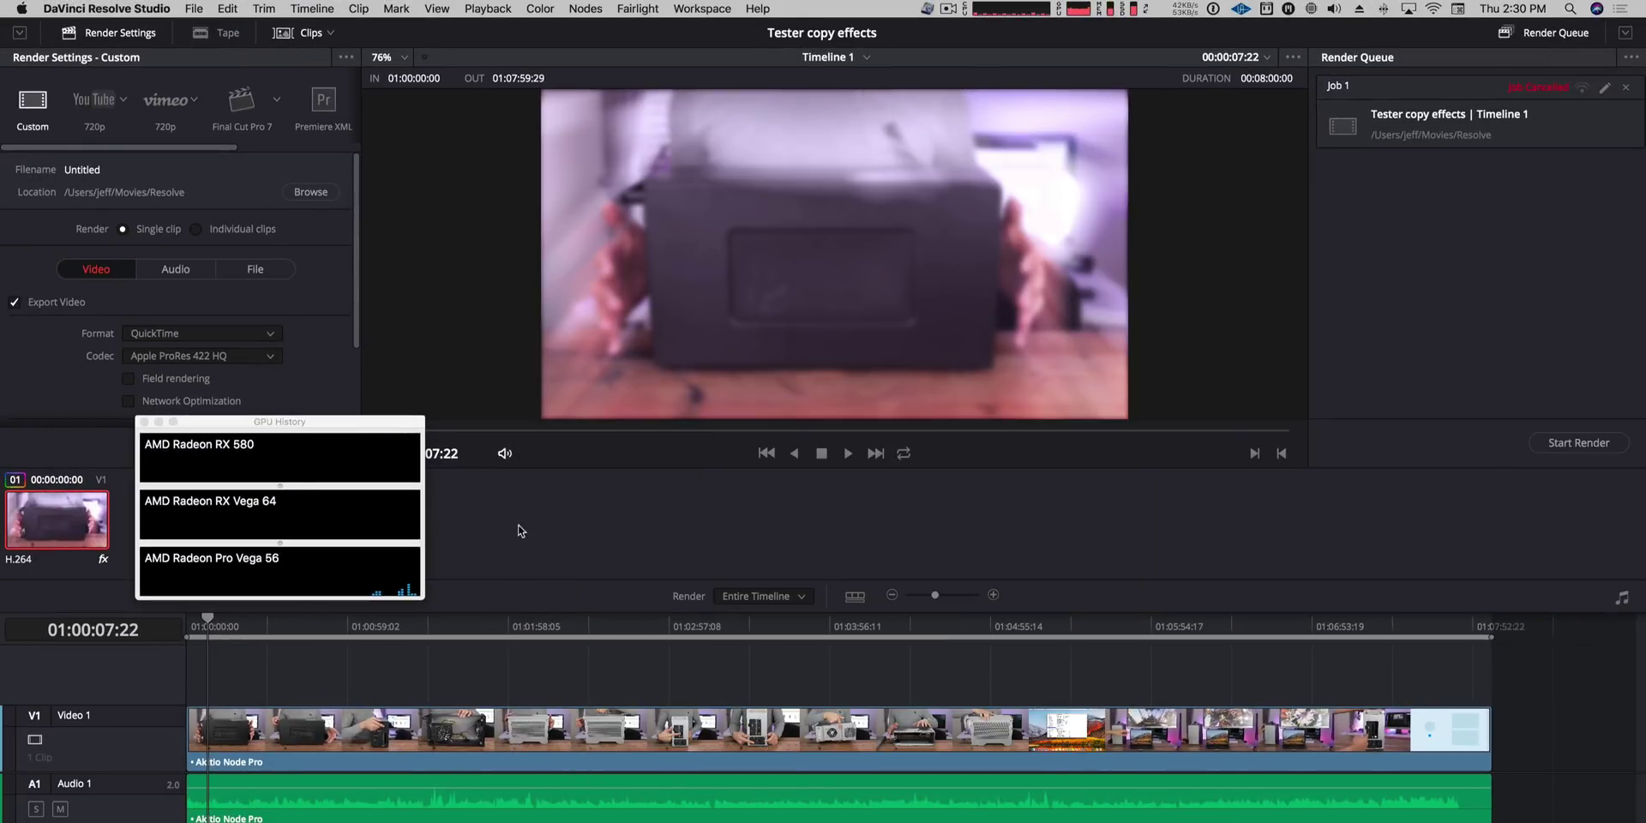
# Play Timeline 1 from about 01:01:00:08, then render Job 1 with three GPUs, overwriting the earlier export
pyautogui.click(352, 627)
pyautogui.press('space')
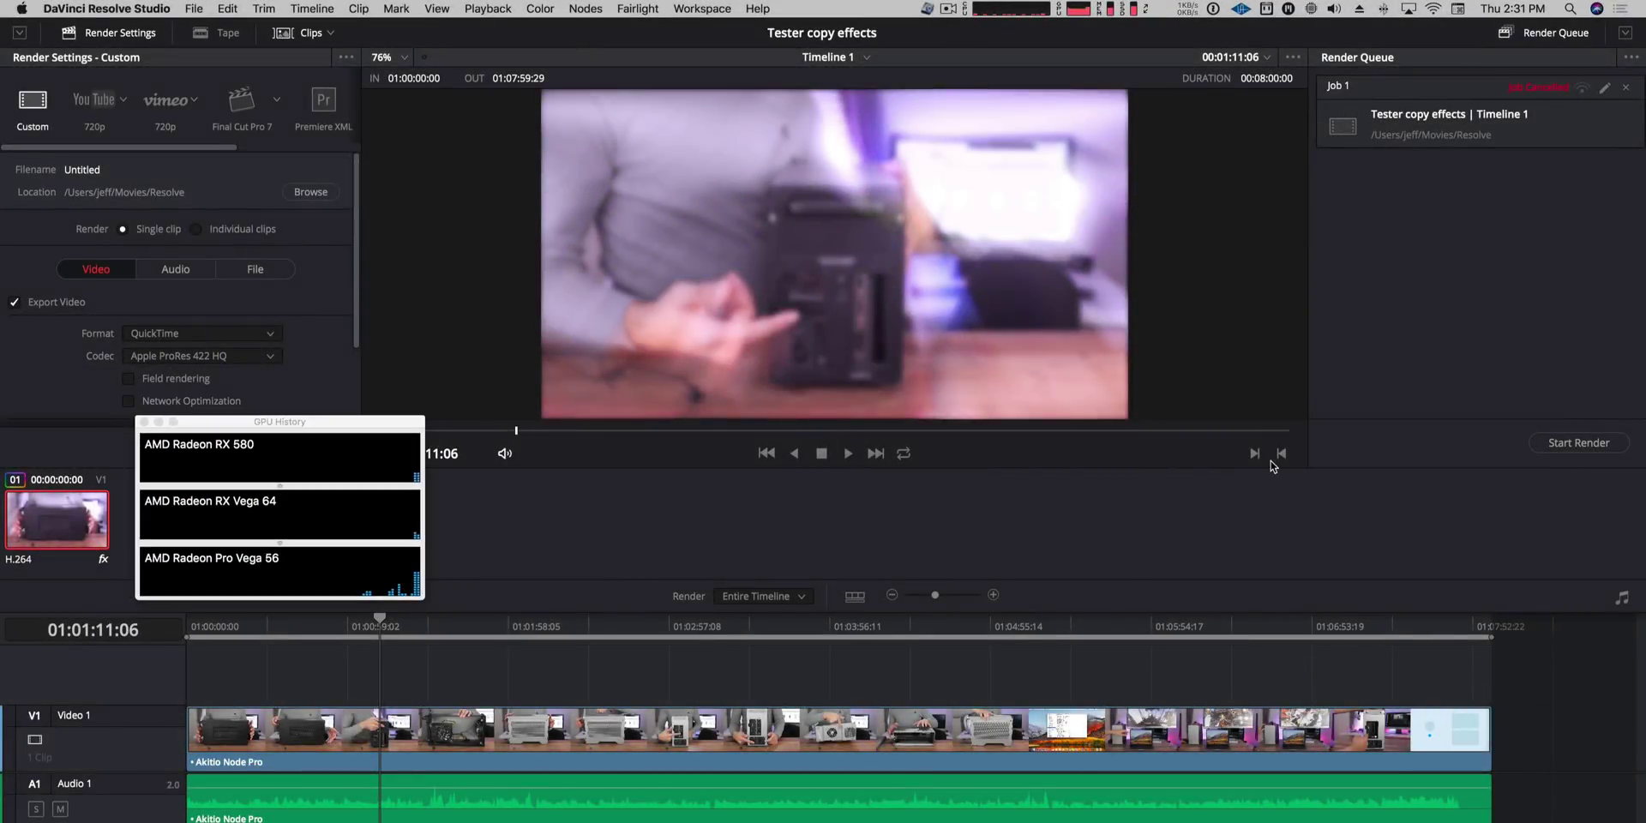
pyautogui.click(1579, 444)
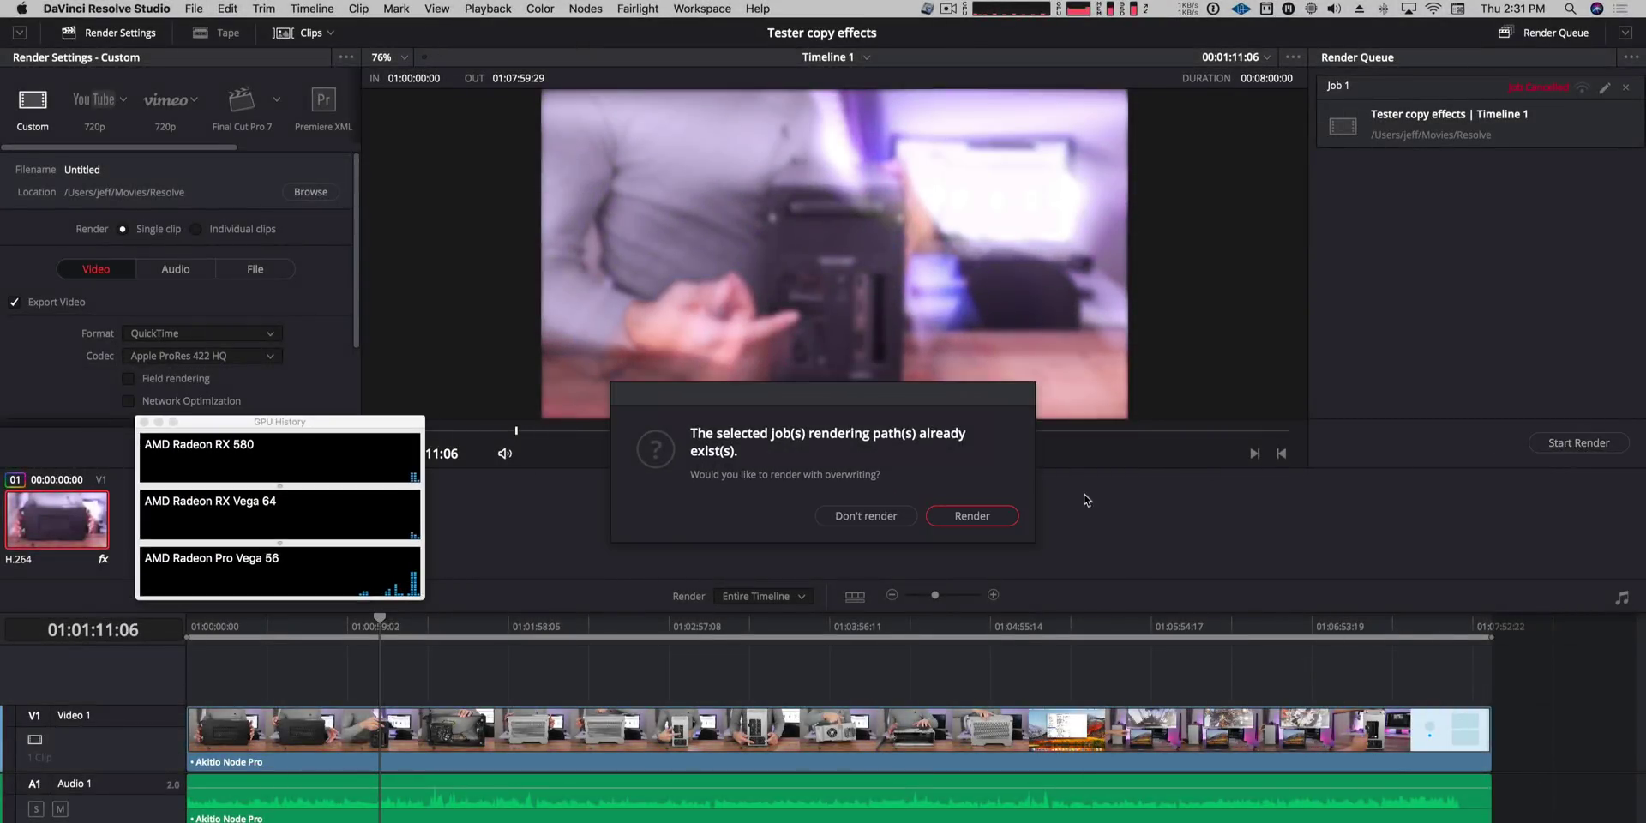
pyautogui.click(974, 518)
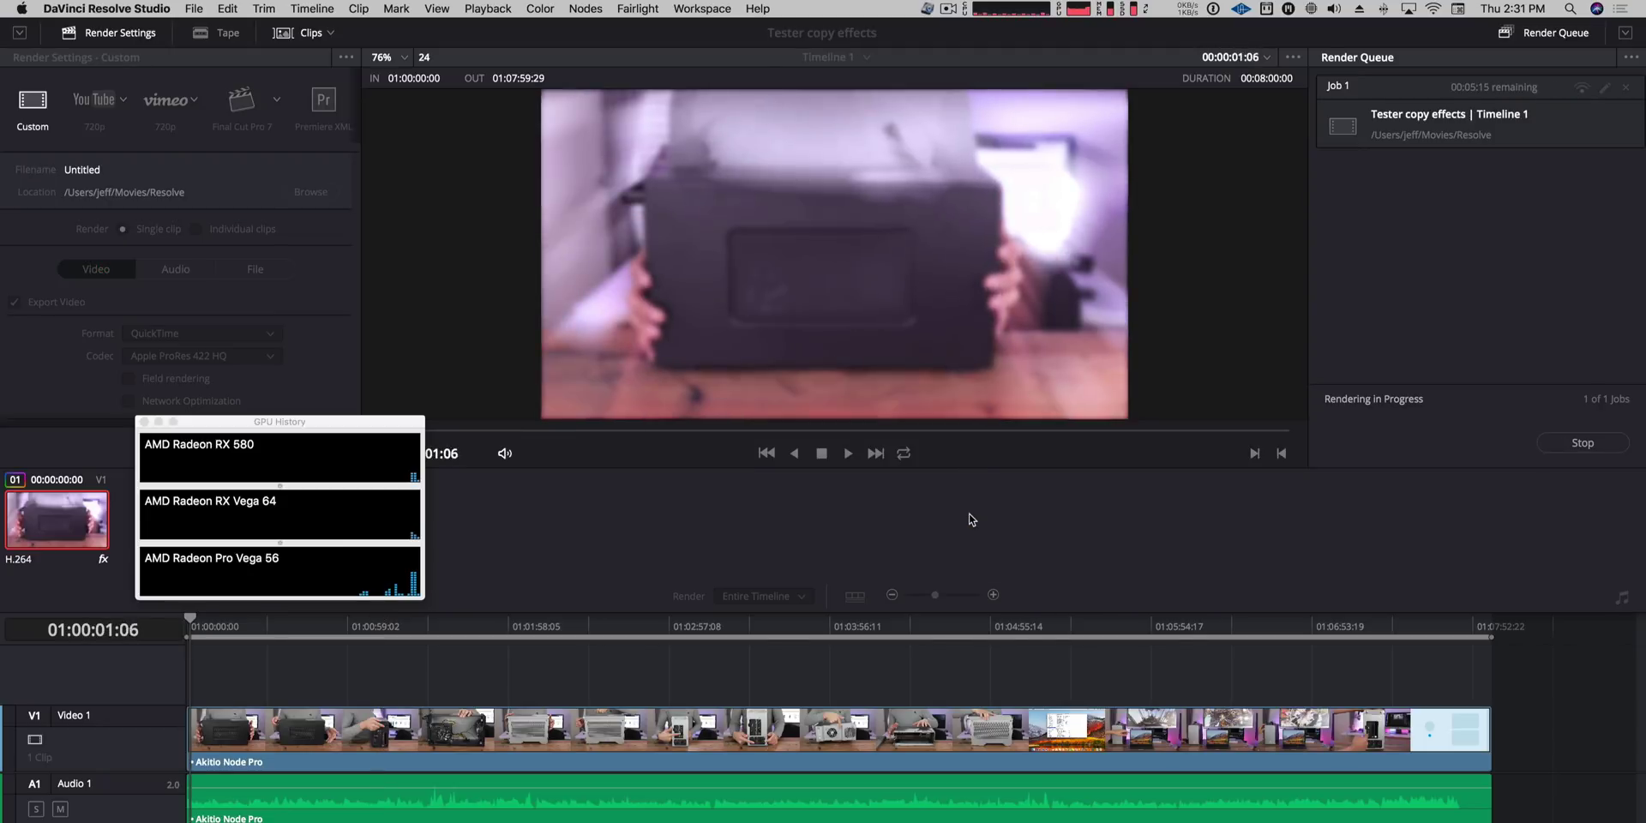